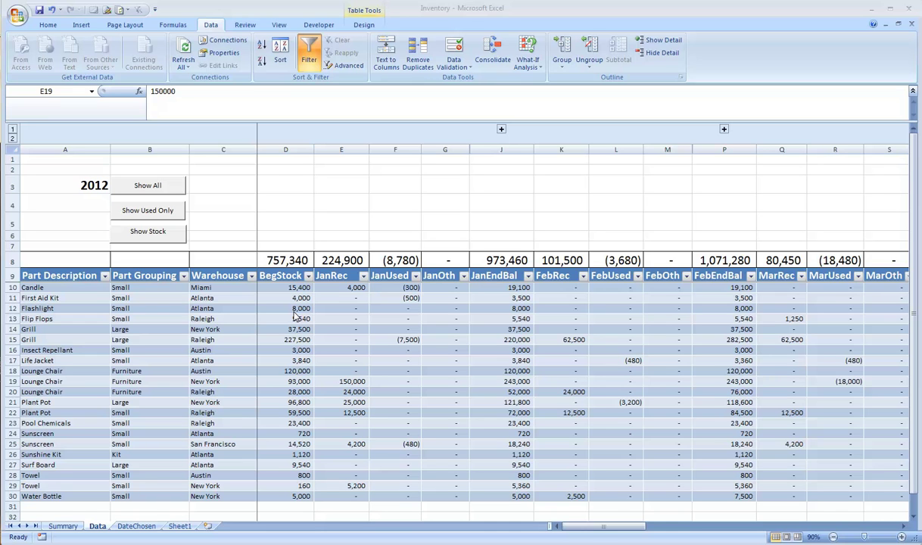
# Check the value in cell E13 of the Data sheet's inventory table.
pyautogui.click(343, 319)
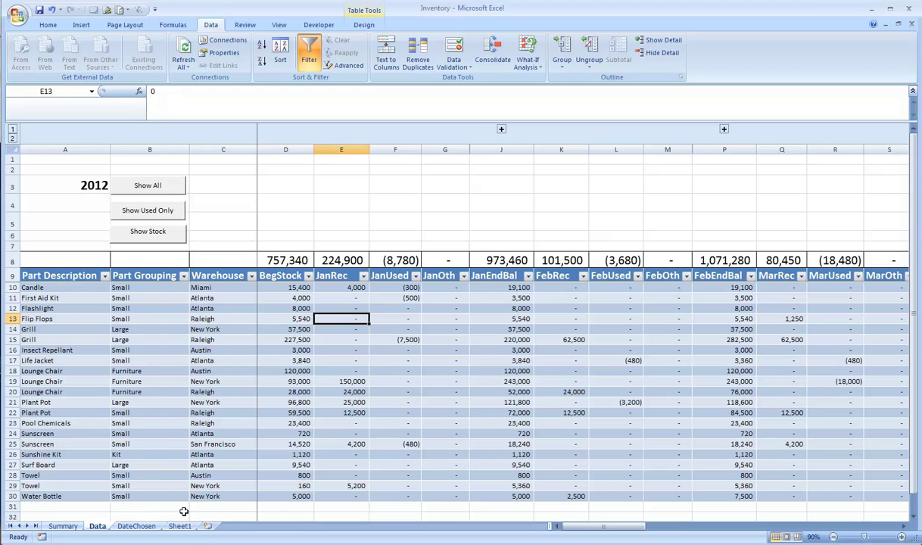
# Select cell A7 on Sheet1 and start a Microsoft Query import.
pyautogui.click(180, 526)
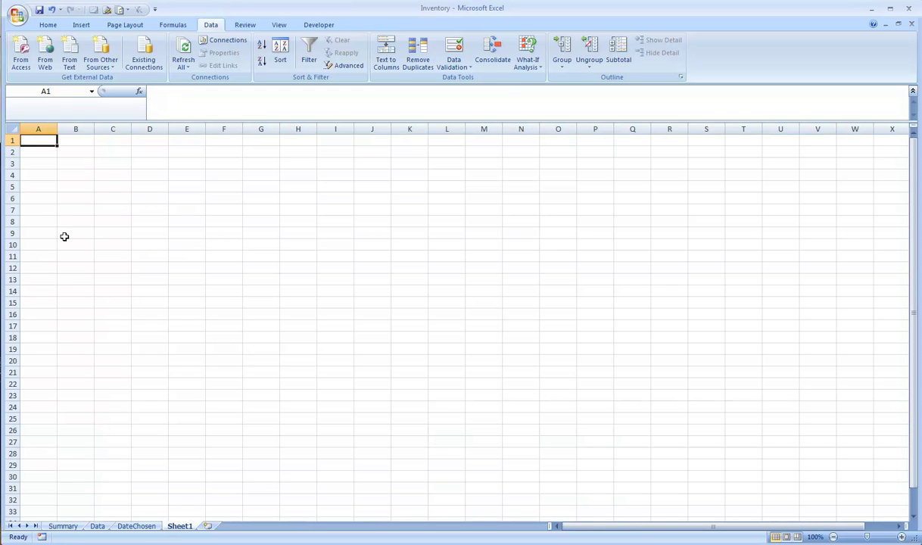
pyautogui.click(42, 208)
pyautogui.click(100, 61)
pyautogui.click(151, 189)
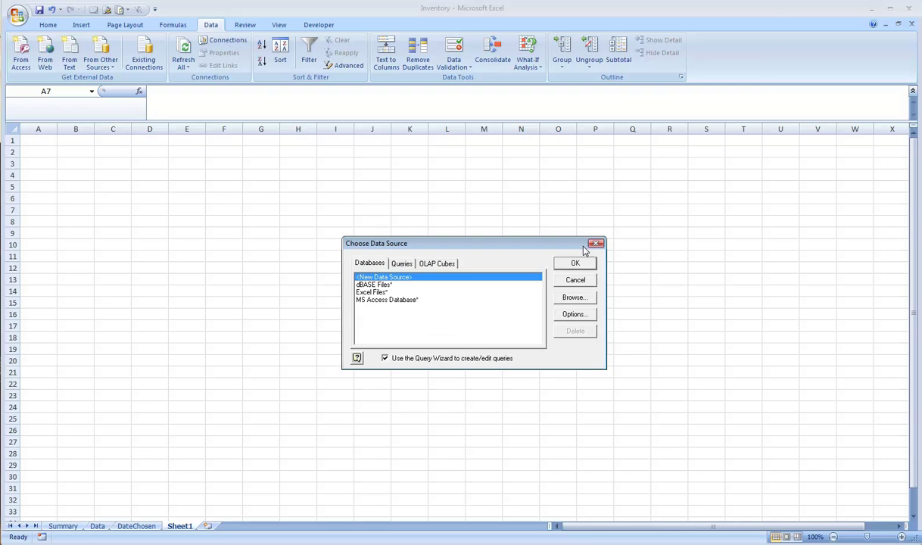
pyautogui.click(596, 243)
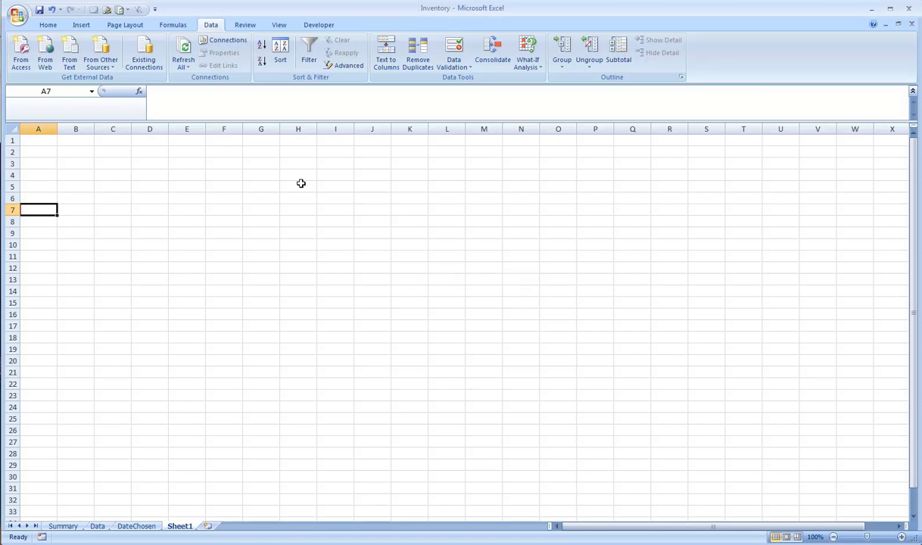
pyautogui.click(97, 58)
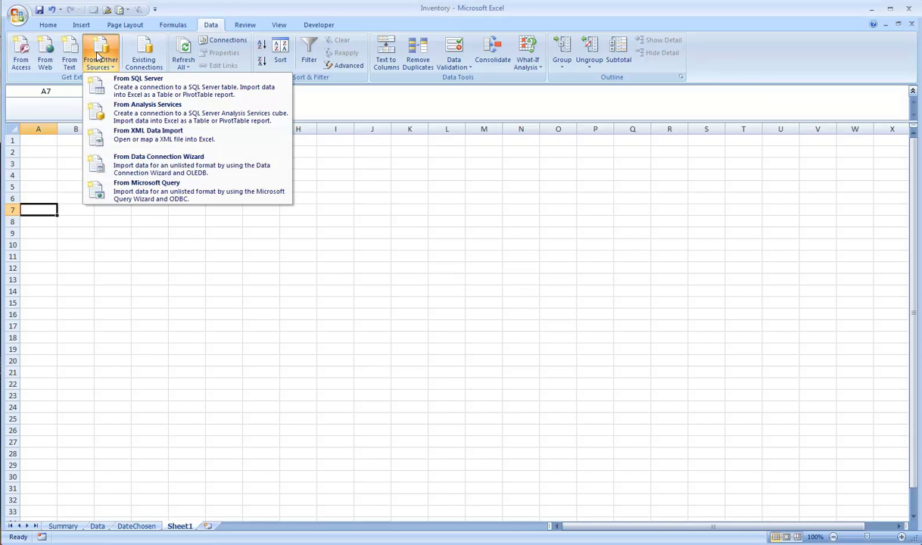
pyautogui.click(152, 190)
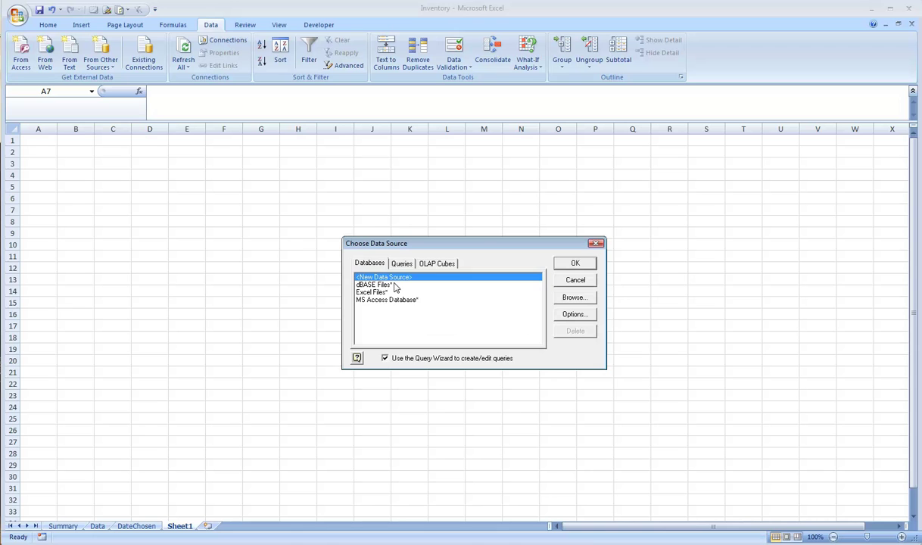
# Use MS Access Database as the source and pick Access Training 2.accdb from the Access Training folder.
pyautogui.click(392, 299)
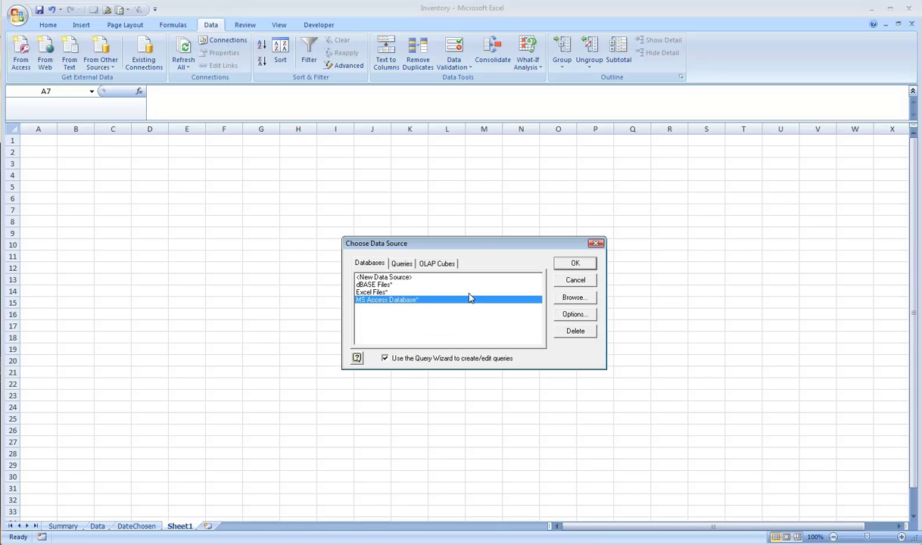
pyautogui.click(575, 263)
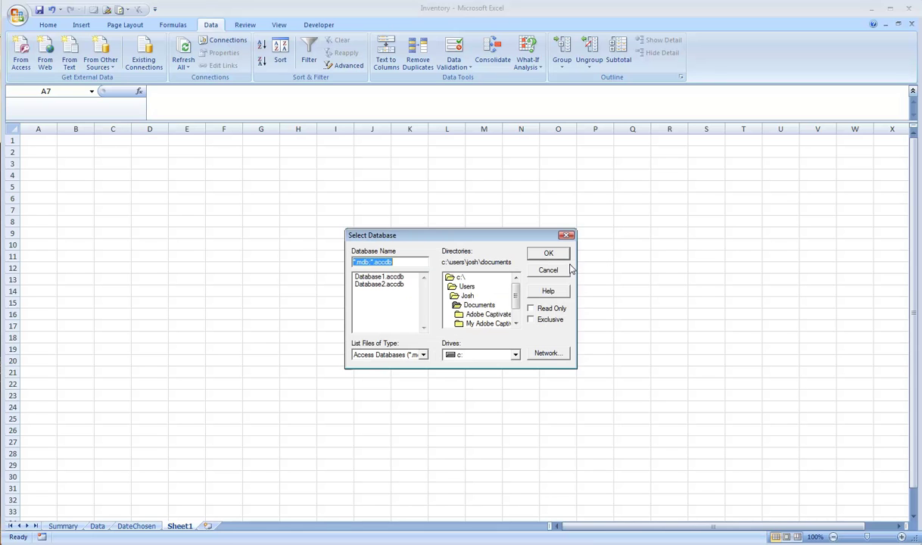
pyautogui.doubleClick(465, 297)
pyautogui.doubleClick(469, 307)
pyautogui.doubleClick(478, 296)
pyautogui.click(386, 277)
pyautogui.doubleClick(386, 277)
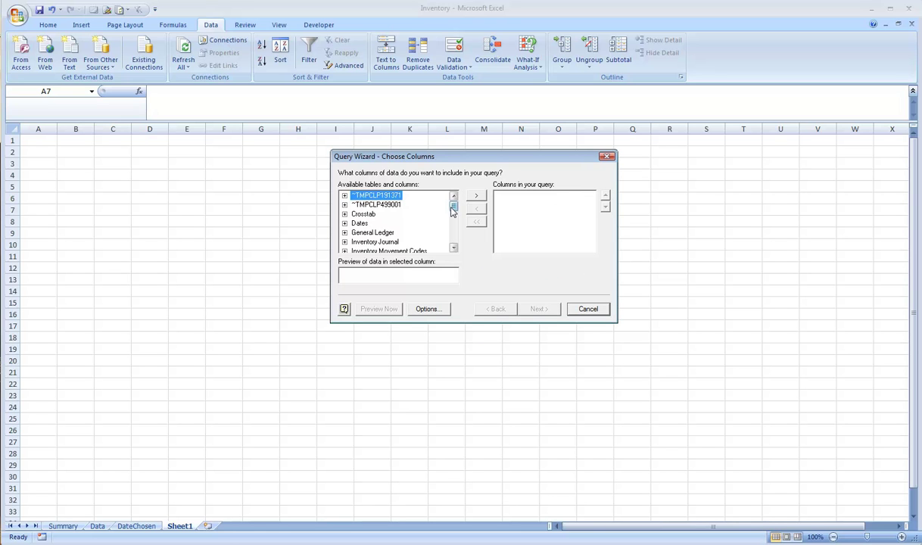
# Add all To Excel 1 columns, finish the query wizard and place the table at A7.
pyautogui.moveTo(455, 210); pyautogui.dragTo(454, 230)
pyautogui.click(366, 223)
pyautogui.click(476, 195)
pyautogui.click(540, 312)
pyautogui.click(539, 313)
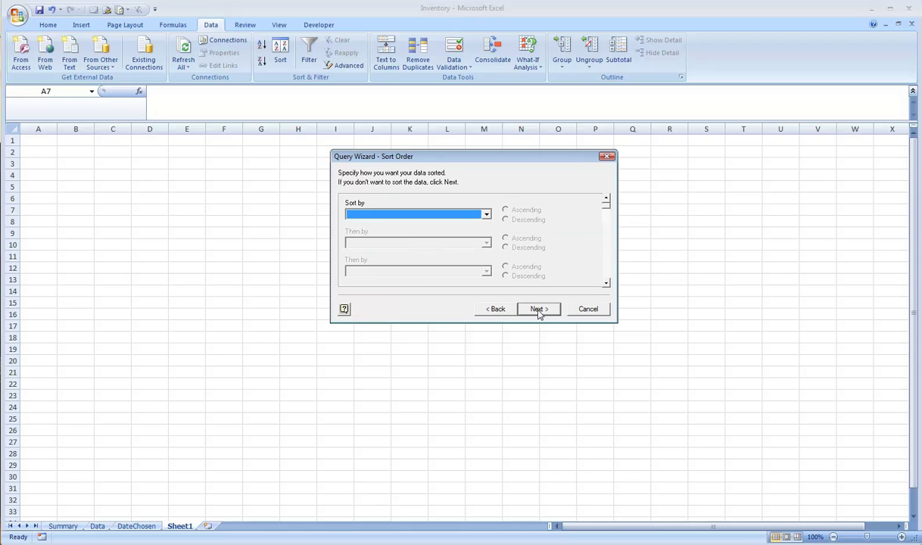
pyautogui.click(500, 310)
pyautogui.click(532, 312)
pyautogui.click(533, 312)
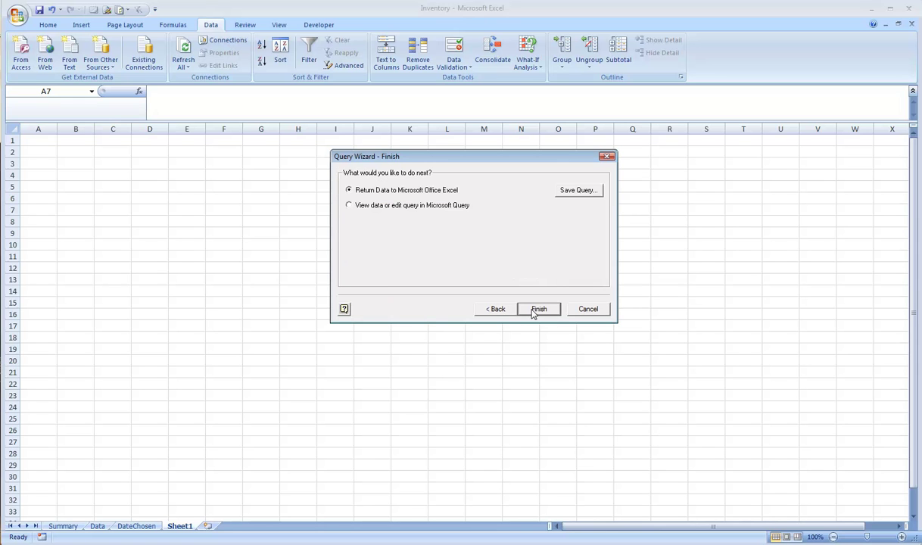
pyautogui.click(536, 310)
pyautogui.click(473, 330)
# Check the imported values, including C21's Warehouse, and glance at the DateChosen sheet.
pyautogui.click(516, 292)
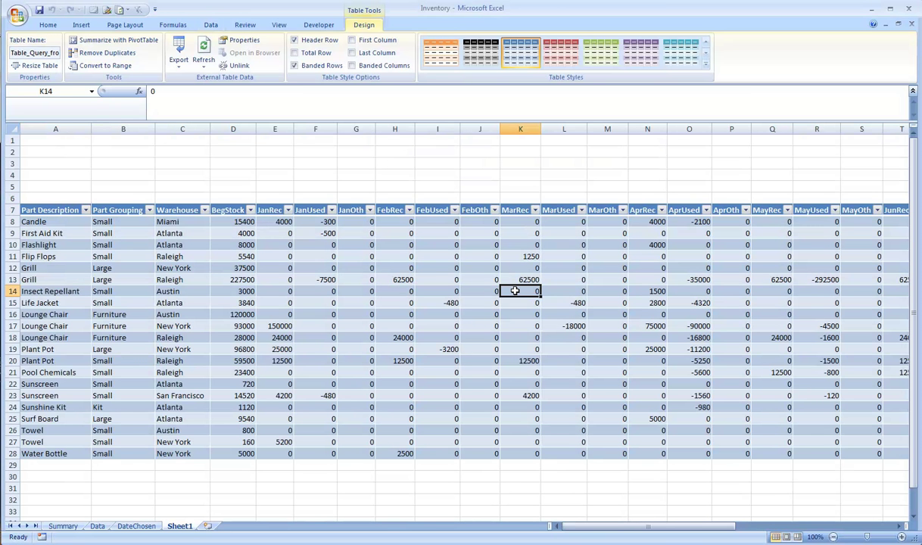
pyautogui.click(184, 374)
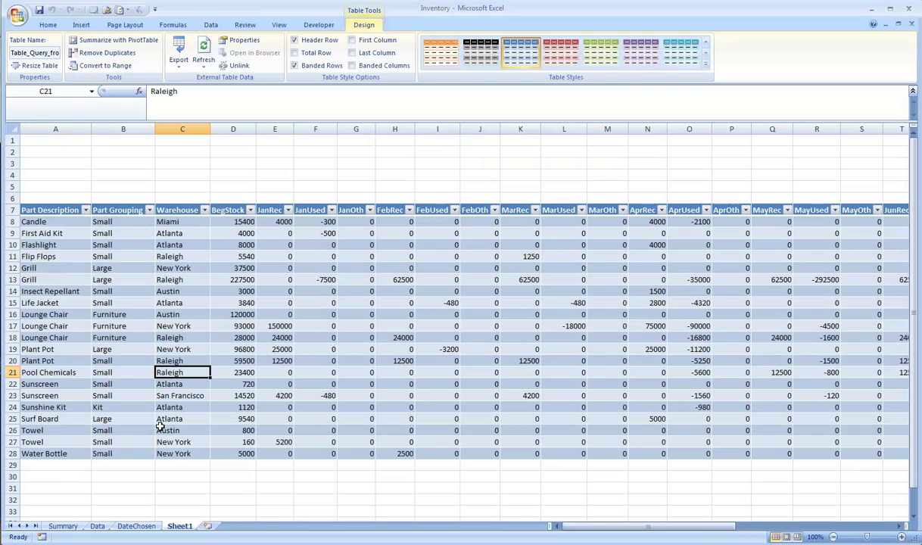
pyautogui.click(140, 527)
pyautogui.click(97, 526)
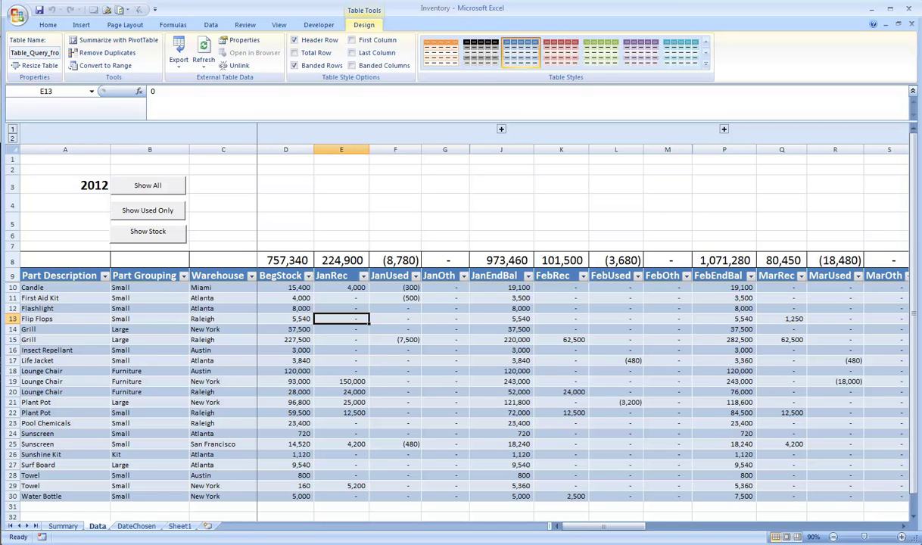
pyautogui.hotkey('alt', 'Tab')
pyautogui.hotkey('alt', 'Tab')
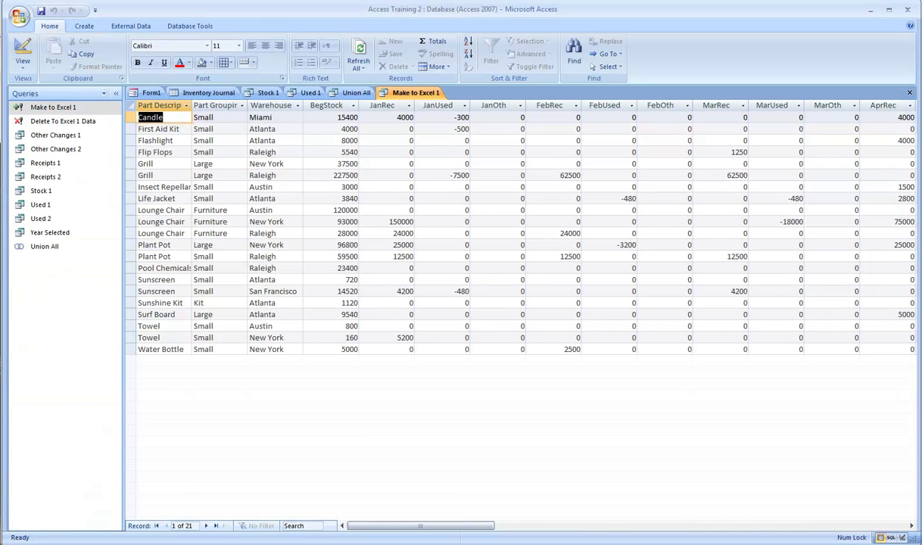
# Close the Make to Excel 1, Union All, Used 1, Stock 1 and Inventory Journal tabs.
pyautogui.click(909, 93)
pyautogui.click(908, 93)
pyautogui.click(908, 93)
pyautogui.click(908, 93)
pyautogui.click(908, 93)
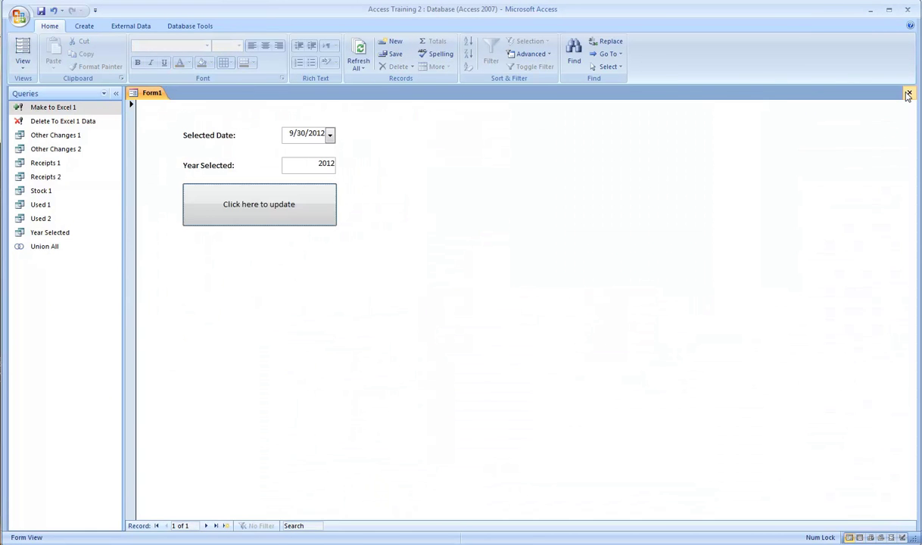
# Keep Selected Date at 9/30/2012, run the update, and acknowledge the finished message.
pyautogui.click(329, 134)
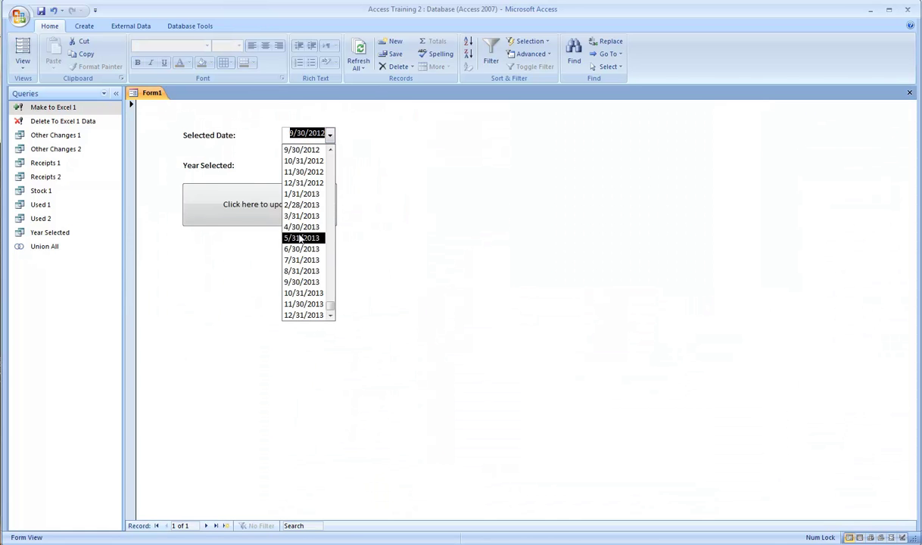
pyautogui.click(330, 135)
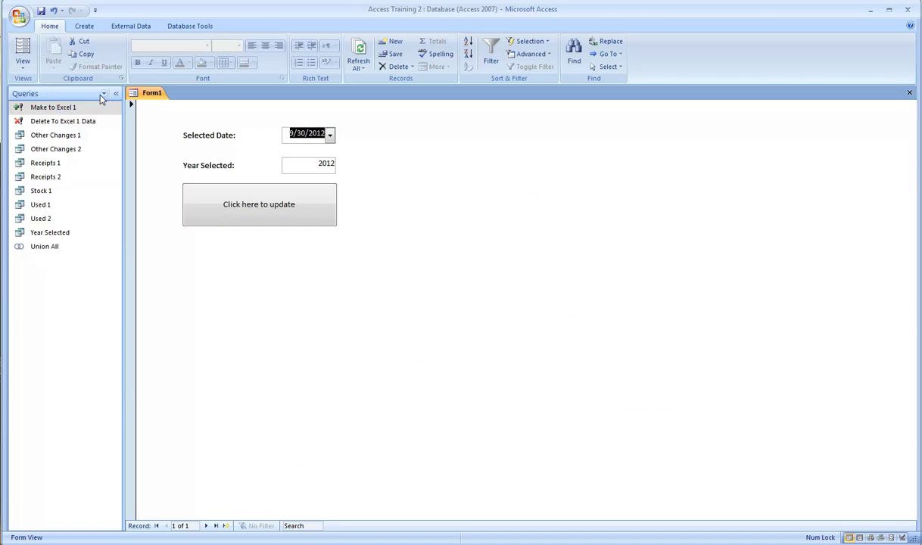
pyautogui.click(23, 65)
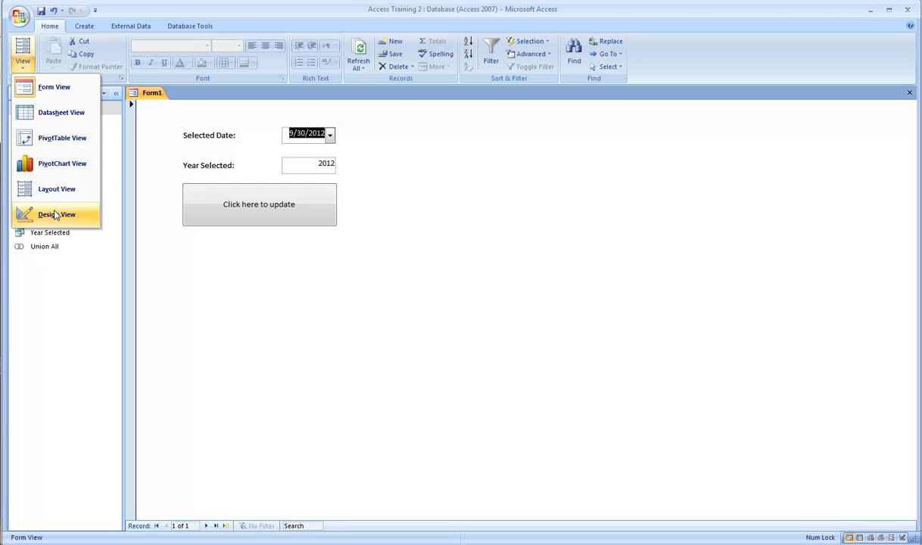
pyautogui.click(53, 86)
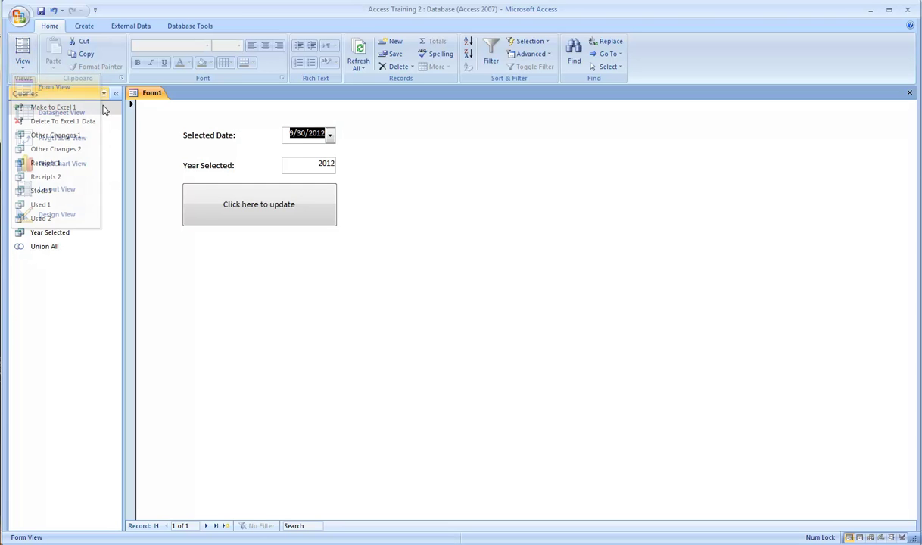
pyautogui.click(267, 199)
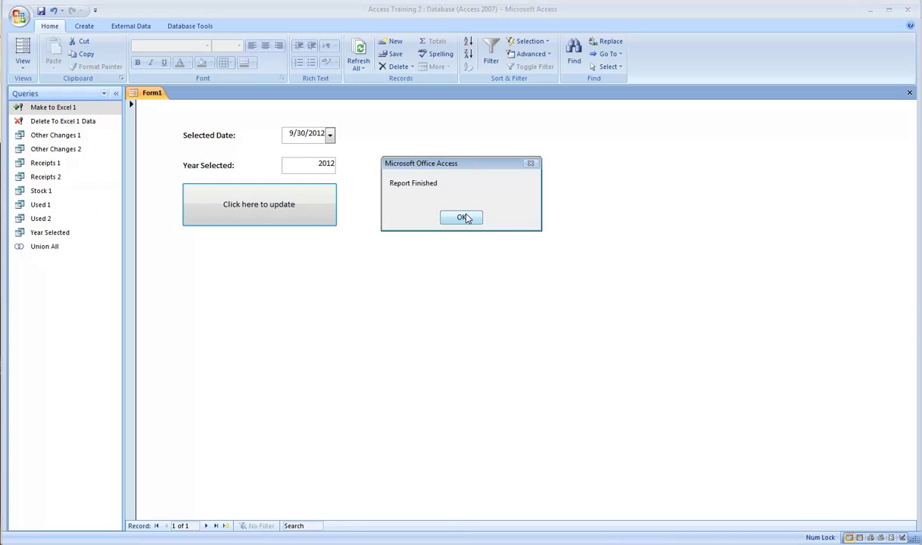
pyautogui.click(463, 217)
pyautogui.hotkey('alt', 'Tab')
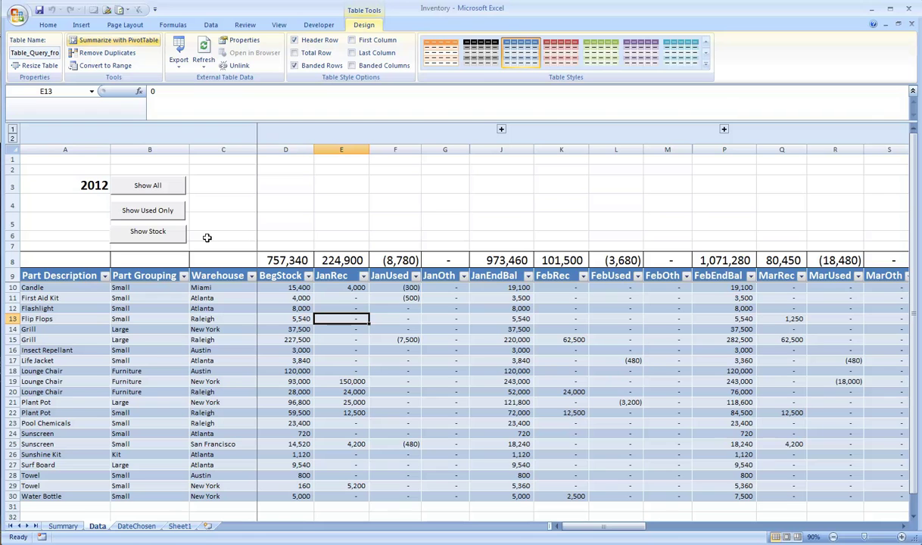
# Refresh all linked data and view the Summary sheet's Sep vs Aug Inventory table.
pyautogui.click(121, 10)
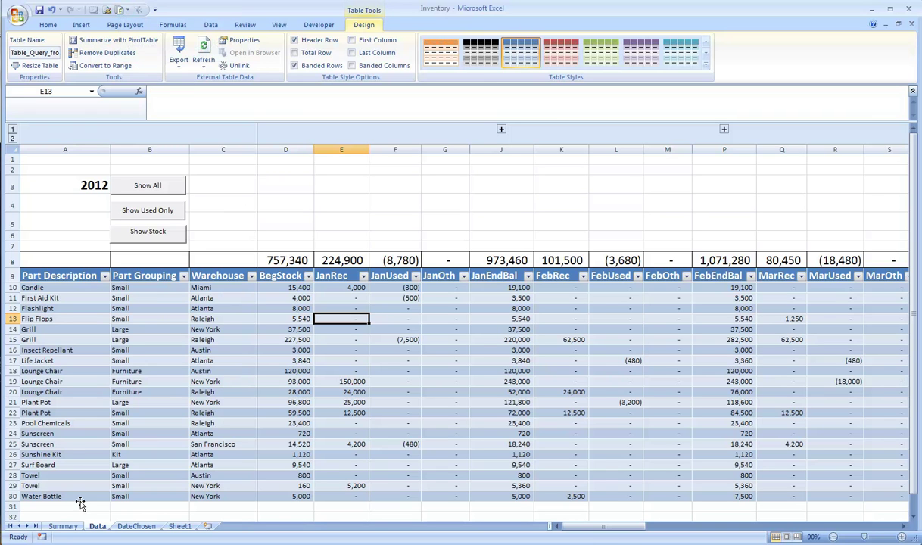
pyautogui.click(62, 525)
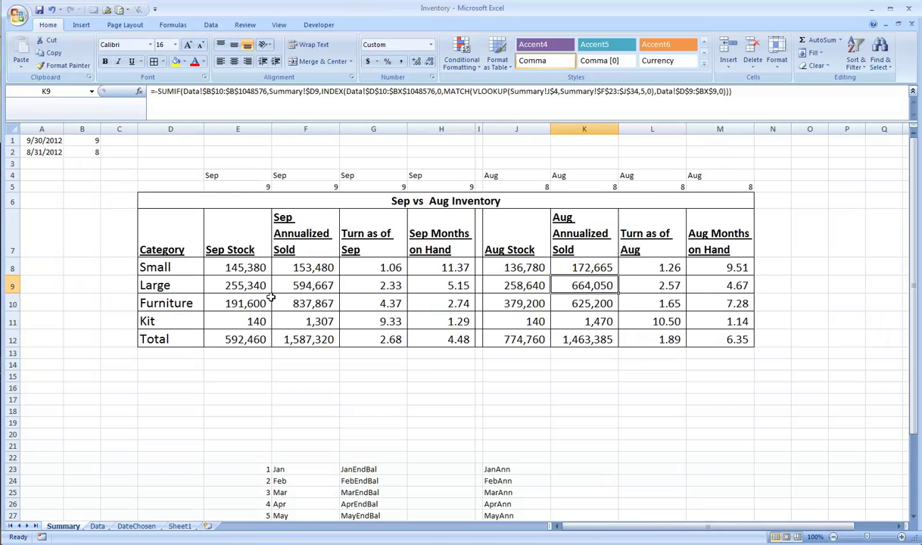
# Choose 11/30/2012 as the form's Selected Date and run the update.
pyautogui.hotkey('alt', 'Tab')
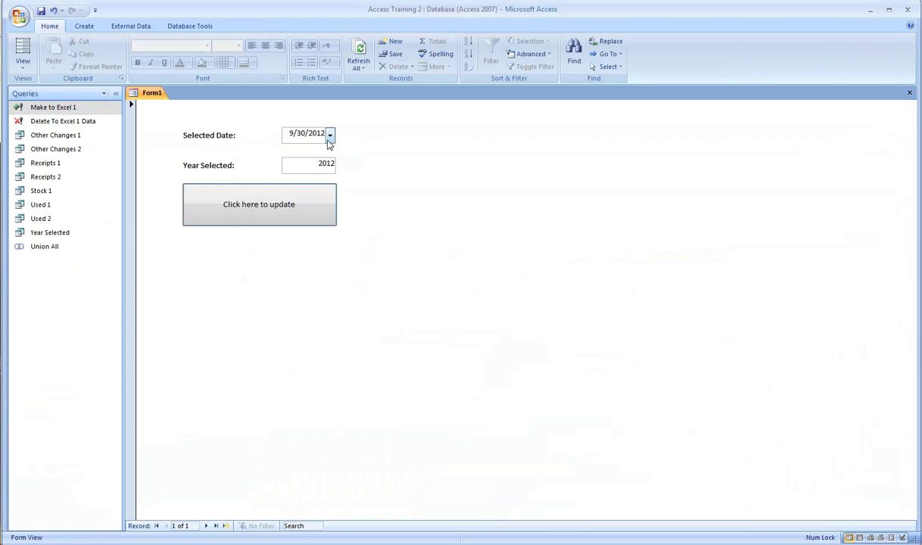
pyautogui.click(329, 134)
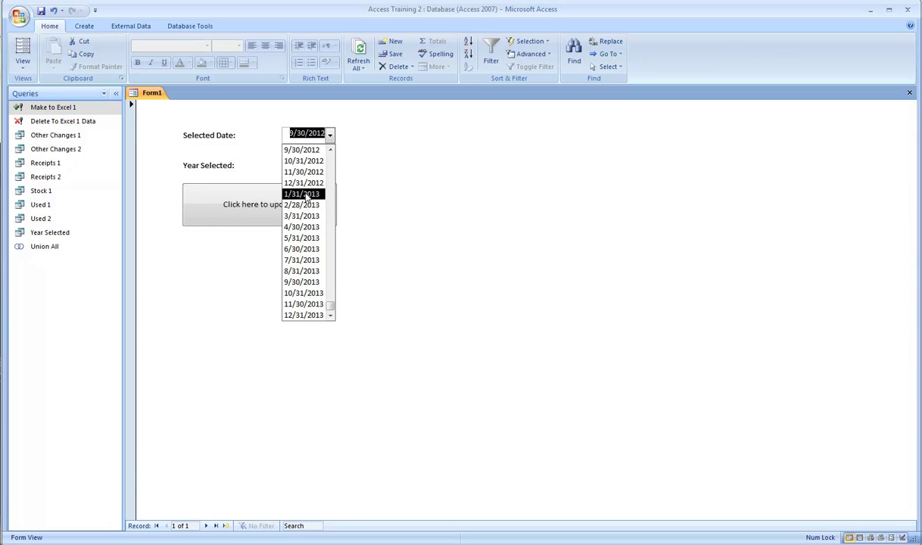
pyautogui.scroll(1, 318, 160)
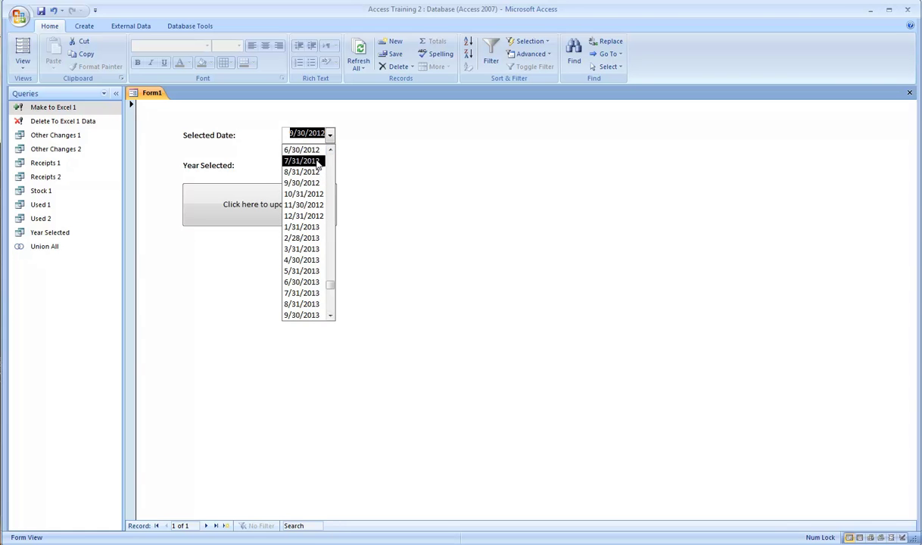
pyautogui.click(302, 205)
pyautogui.click(289, 211)
pyautogui.click(456, 216)
# Inspect the Nov Stock and Nov Annualized Sold formulas for Small parts on the Summary sheet.
pyautogui.hotkey('alt', 'Tab')
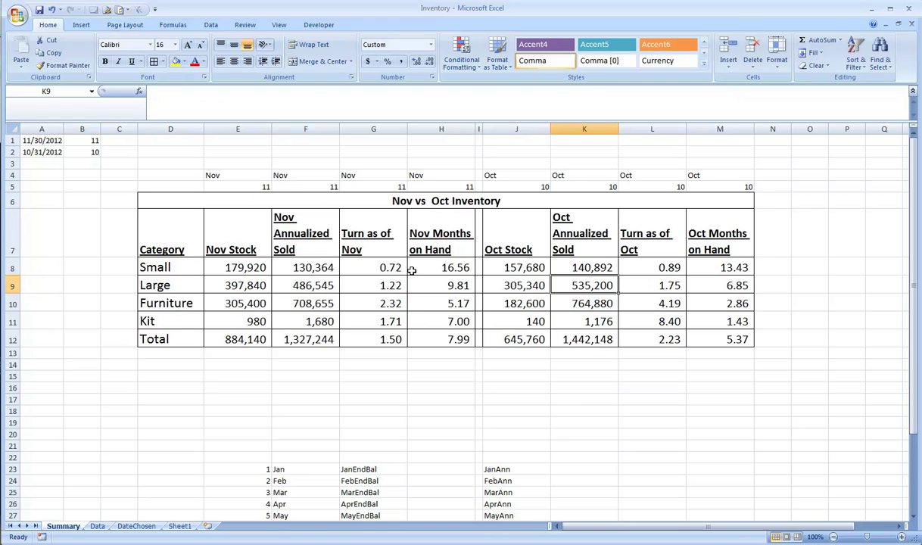
pyautogui.click(316, 269)
pyautogui.click(229, 257)
pyautogui.click(280, 257)
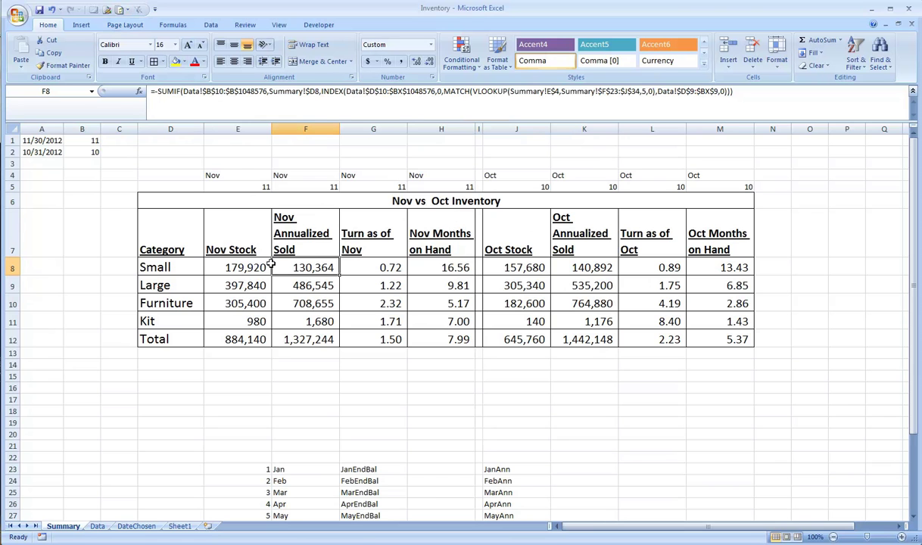
# Filter the Data sheet's Part Grouping column to show only Small parts.
pyautogui.click(97, 527)
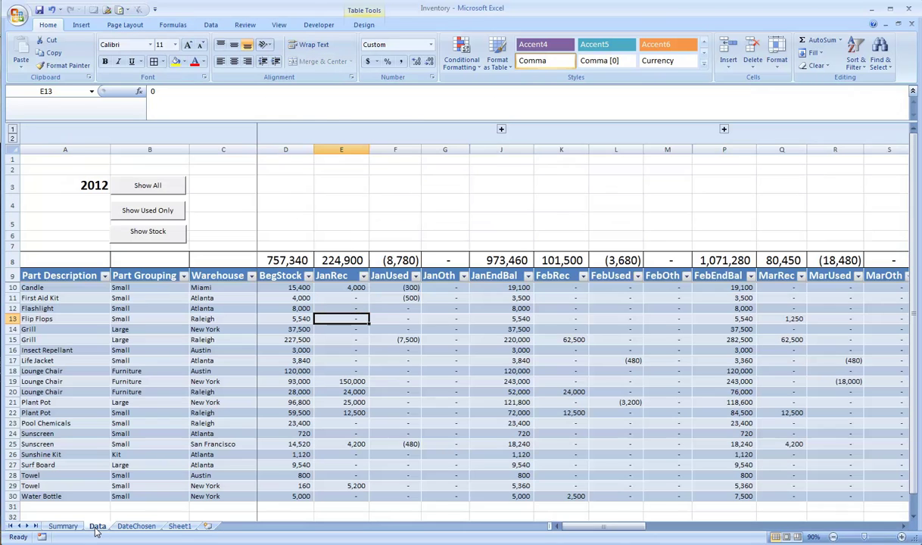
pyautogui.click(182, 276)
pyautogui.click(92, 368)
pyautogui.click(92, 406)
pyautogui.click(113, 471)
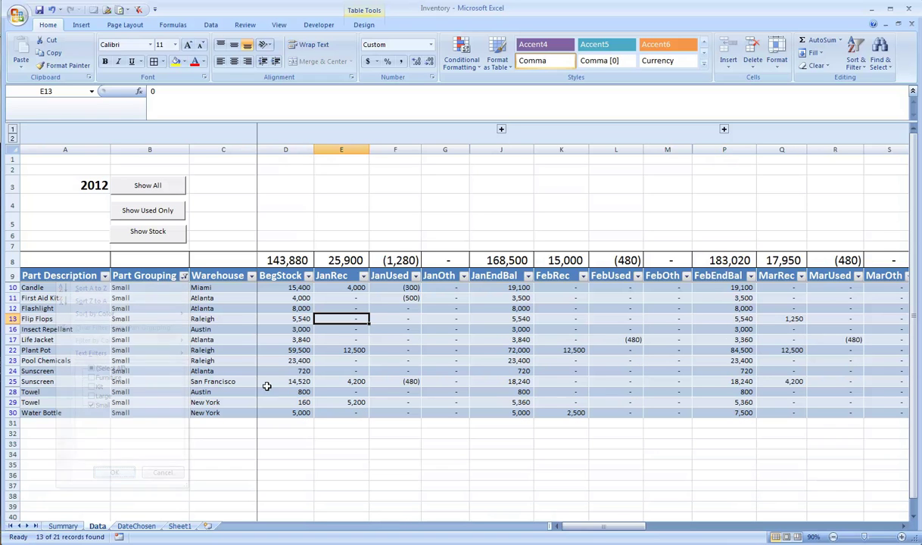
# Inspect the J8, L17 and BR11 formulas, expand the November column group, and check DateChosen.
pyautogui.click(504, 259)
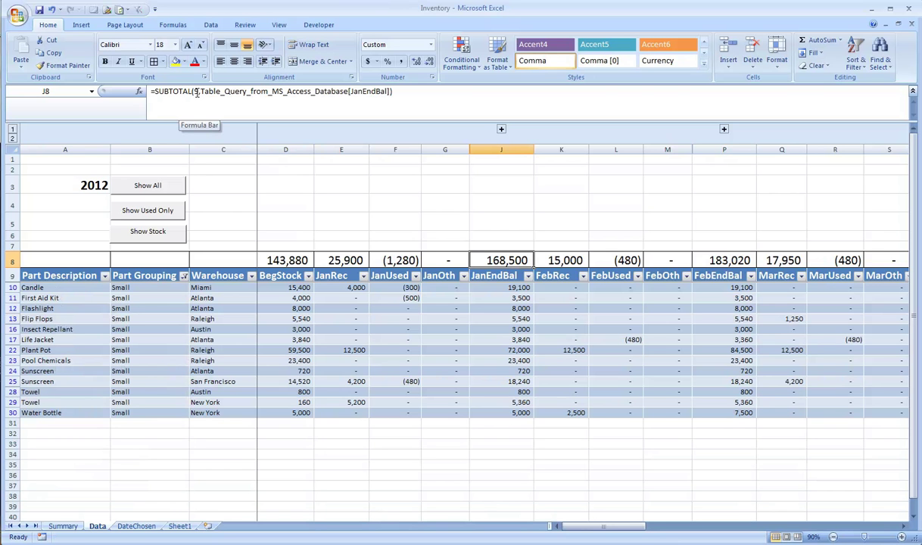
pyautogui.click(621, 342)
pyautogui.moveTo(620, 342); pyautogui.dragTo(844, 344)
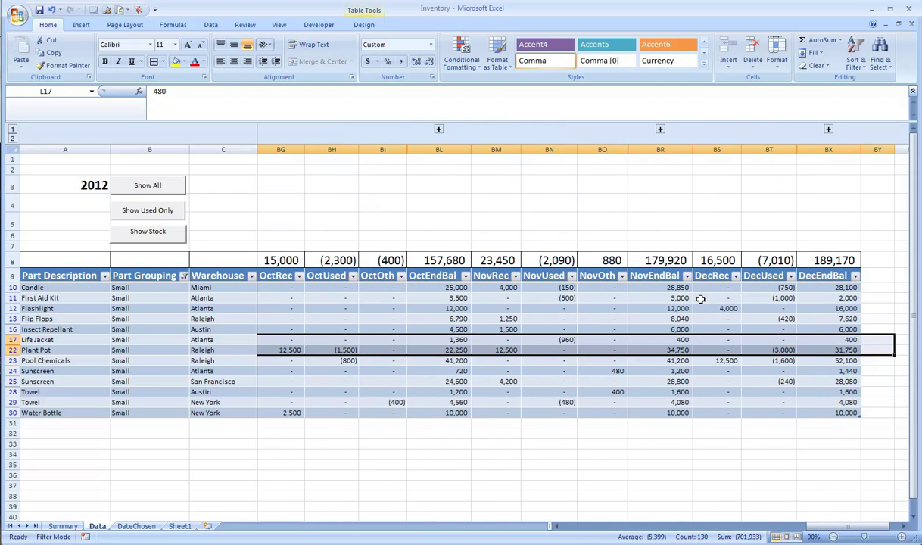
pyautogui.click(662, 297)
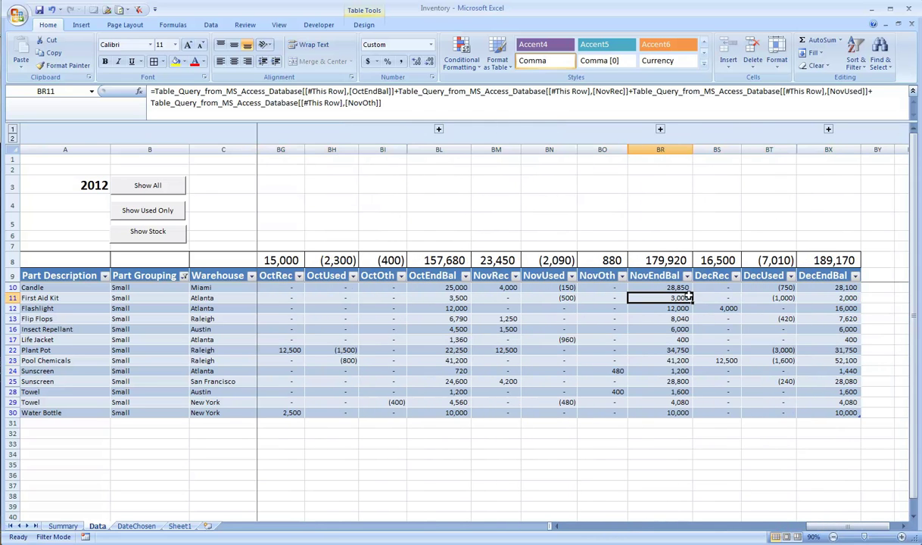
pyautogui.click(660, 130)
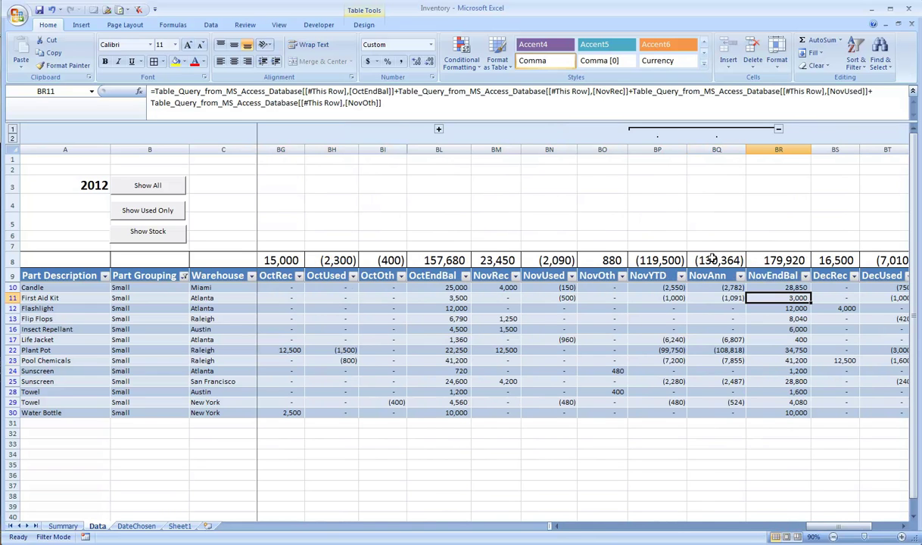
pyautogui.click(63, 525)
pyautogui.click(149, 530)
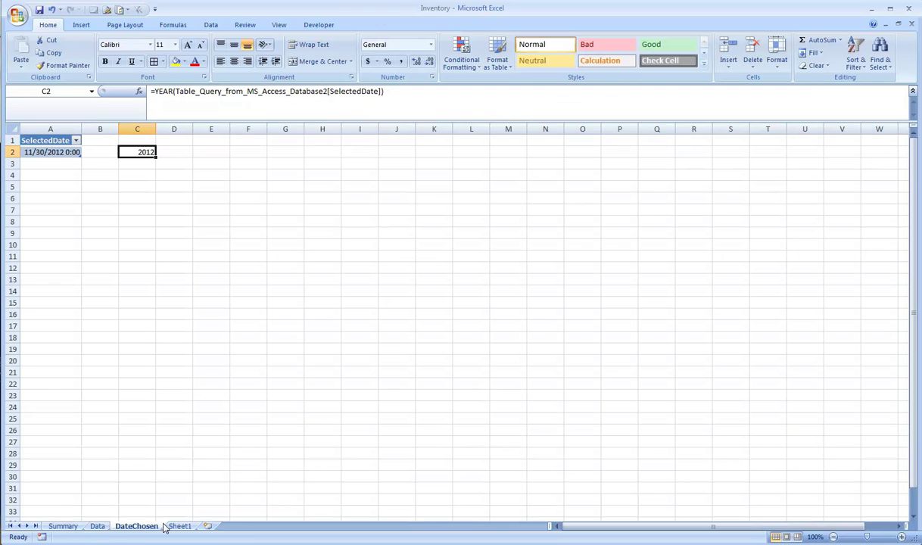
pyautogui.hotkey('alt', 'Tab')
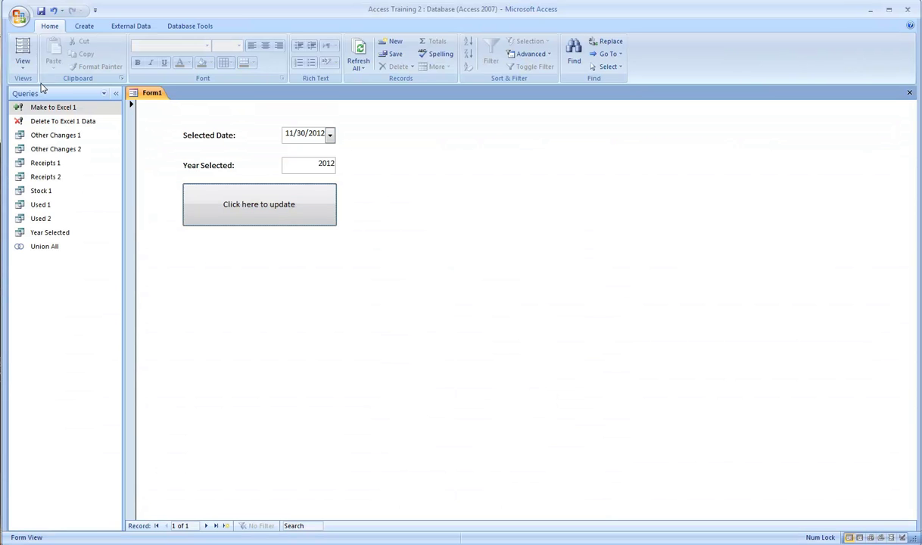
# In Form1's Design View, widen the DLookUp year box and the Selected Date combo box.
pyautogui.click(23, 66)
pyautogui.click(59, 212)
pyautogui.click(338, 192)
pyautogui.moveTo(335, 188); pyautogui.dragTo(452, 189)
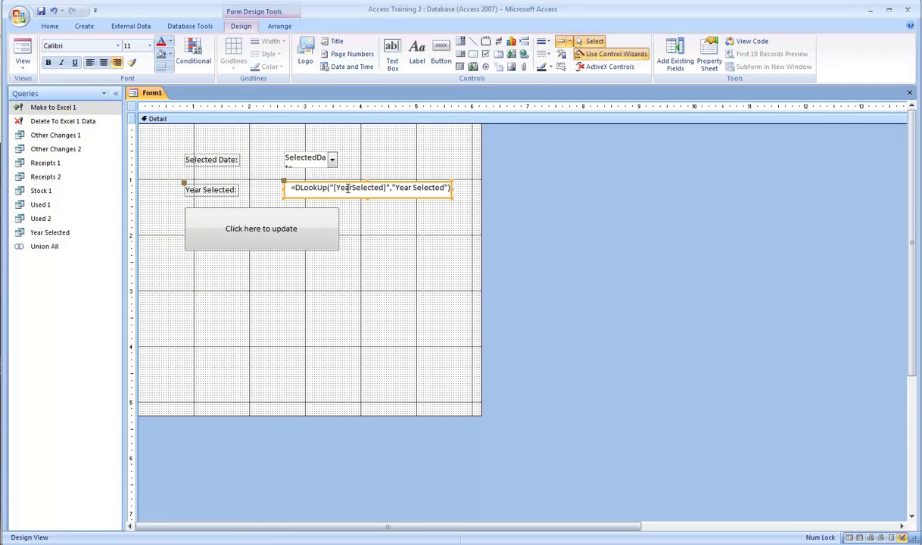
pyautogui.click(318, 158)
pyautogui.moveTo(336, 158); pyautogui.dragTo(408, 158)
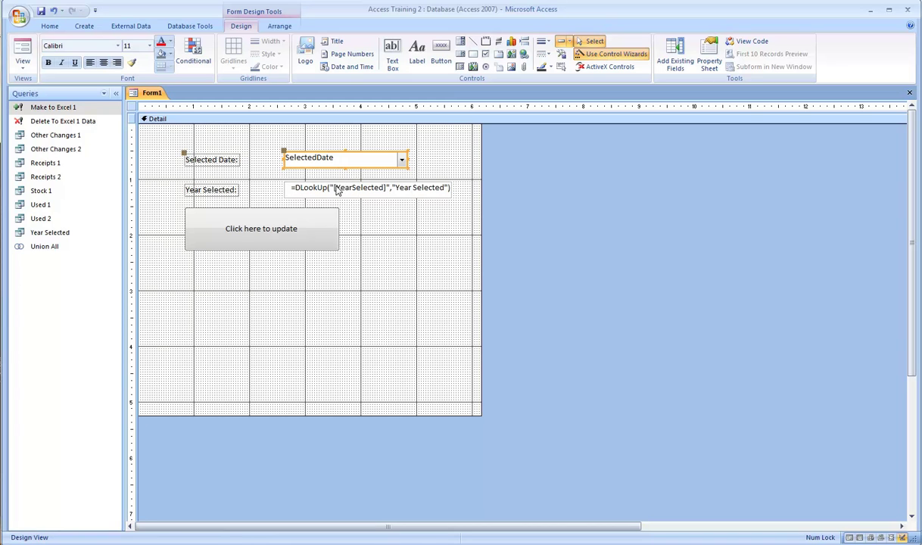
# Review the combo box's properties, keeping it bound to the SelectedDate field.
pyautogui.rightClick(326, 159)
pyautogui.click(356, 413)
pyautogui.click(795, 132)
pyautogui.click(775, 131)
pyautogui.click(800, 131)
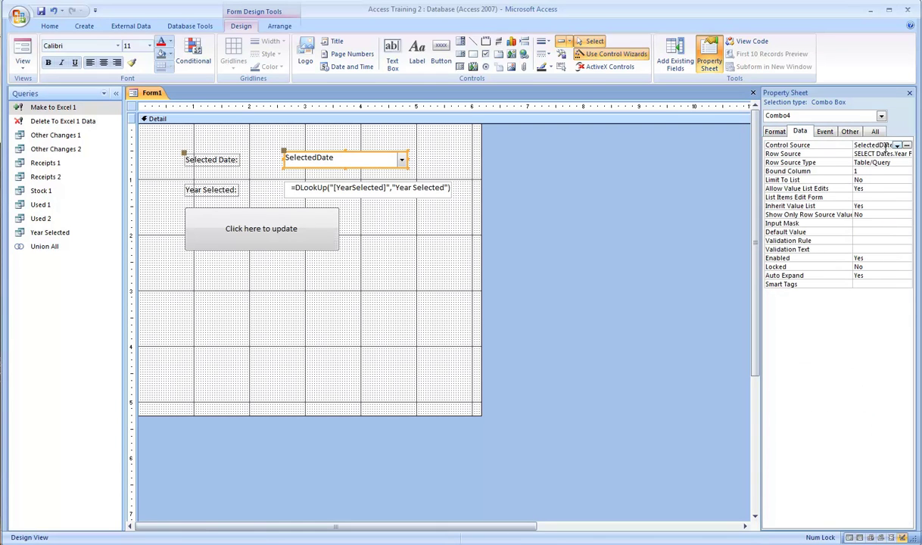
pyautogui.click(897, 146)
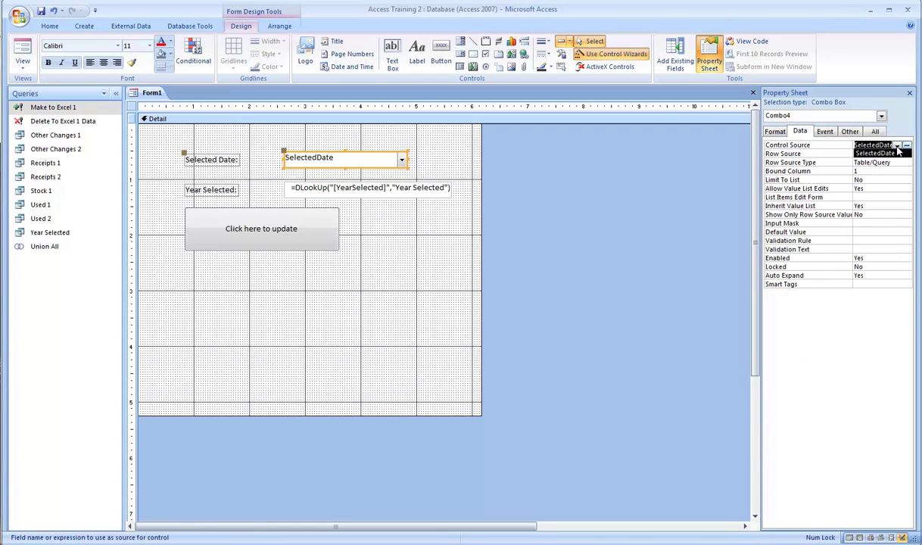
pyautogui.click(898, 153)
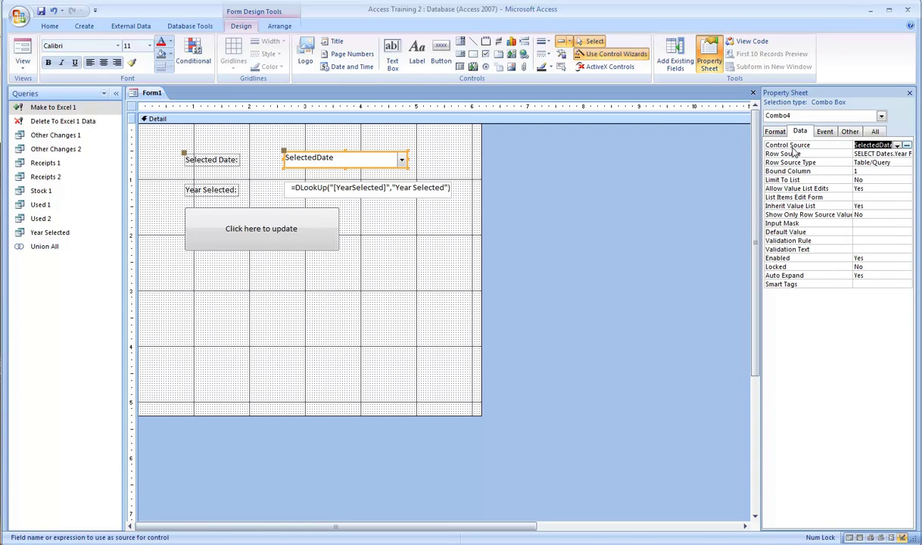
# List the database's tables and open the Selected Date table.
pyautogui.click(62, 93)
pyautogui.click(53, 205)
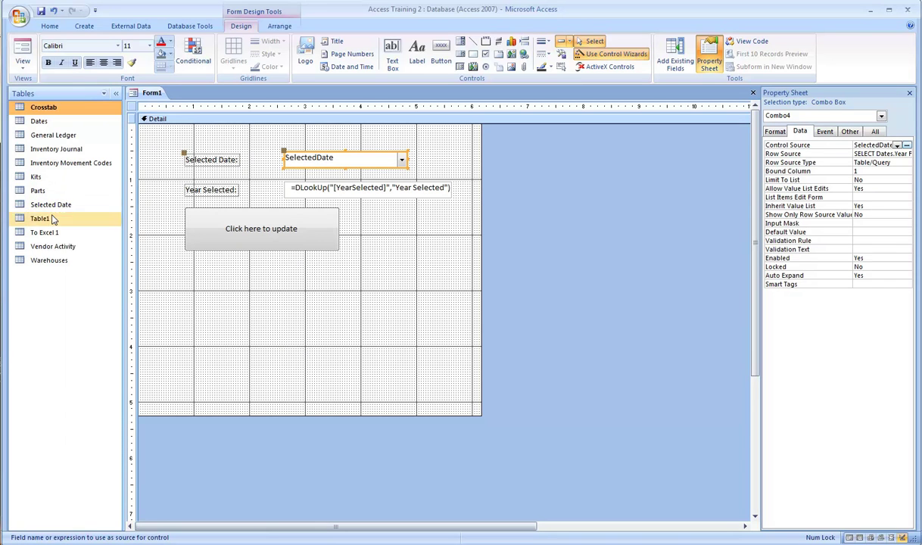
pyautogui.click(53, 208)
pyautogui.doubleClick(53, 205)
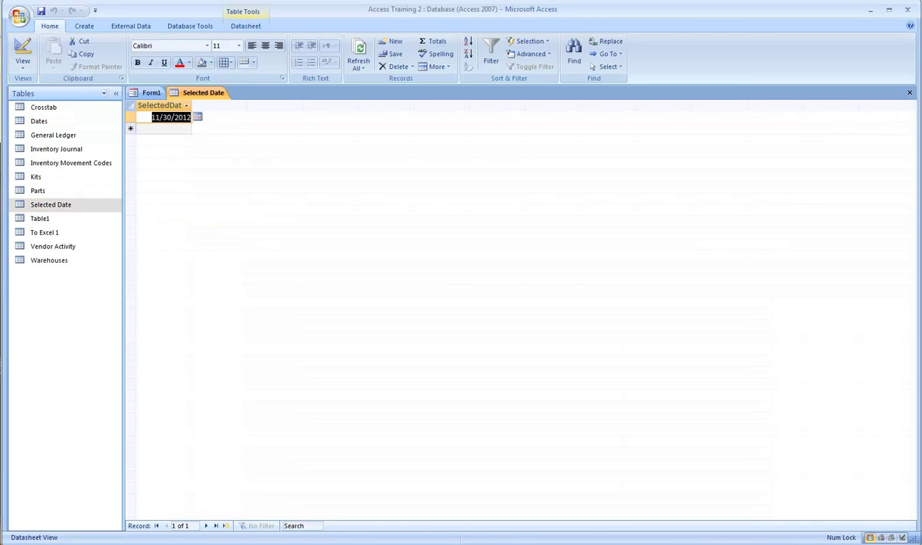
# Pick 1/31/2013 in Form1's date combo and confirm the Selected Date table stores it.
pyautogui.click(152, 92)
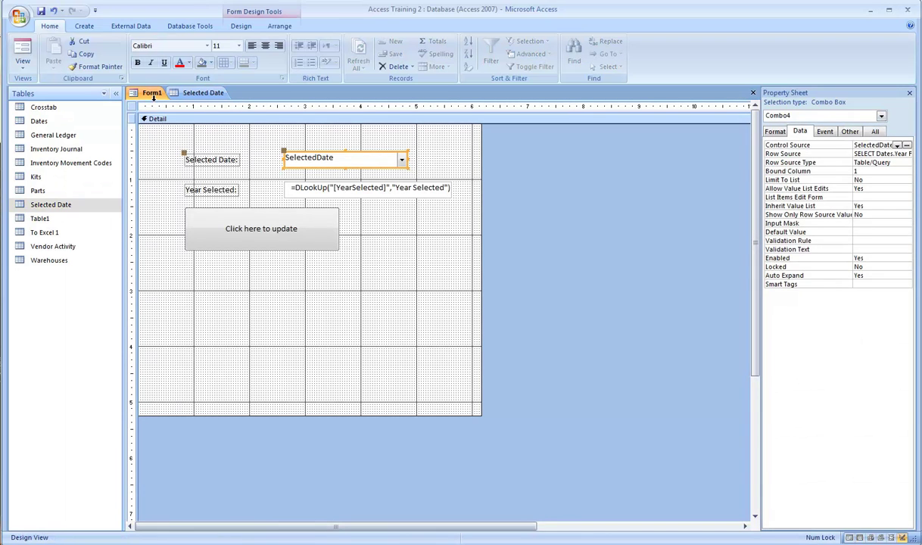
pyautogui.click(22, 52)
pyautogui.click(399, 136)
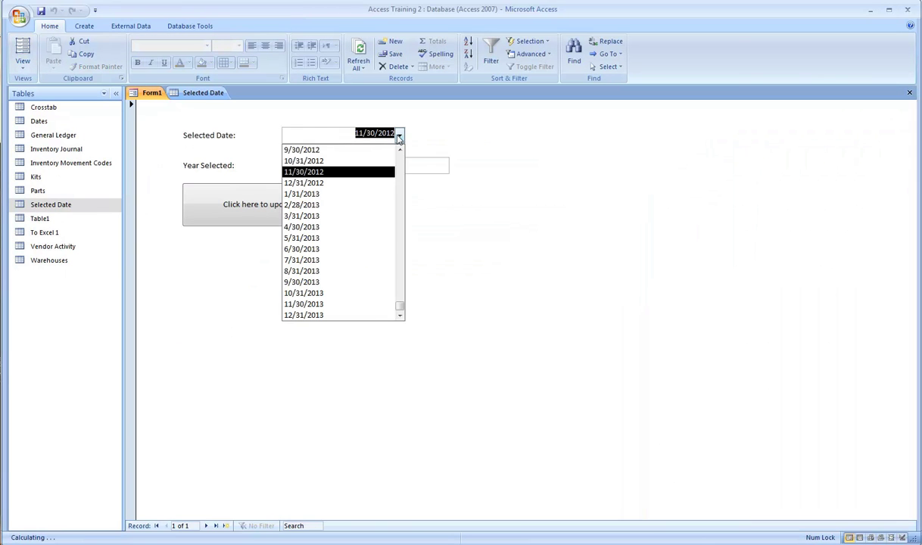
pyautogui.click(333, 195)
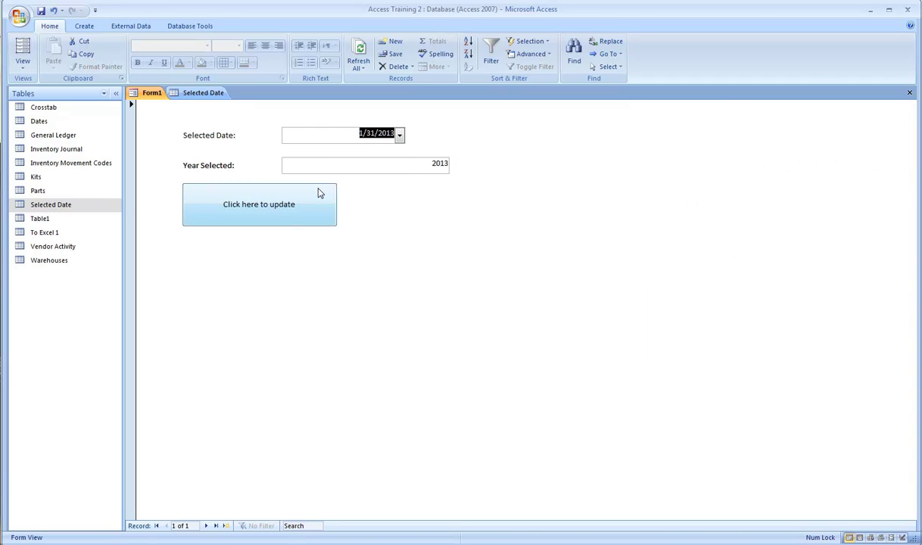
pyautogui.click(185, 95)
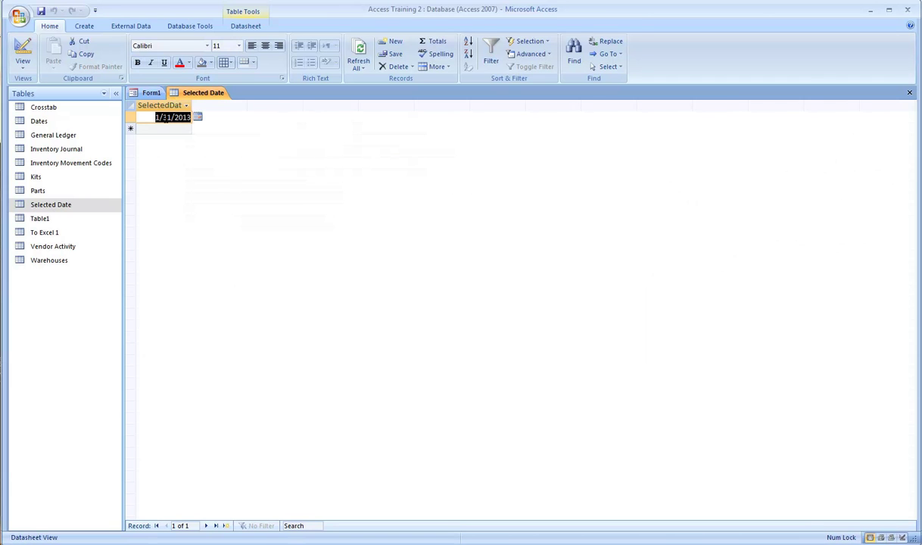
pyautogui.click(151, 93)
pyautogui.click(23, 65)
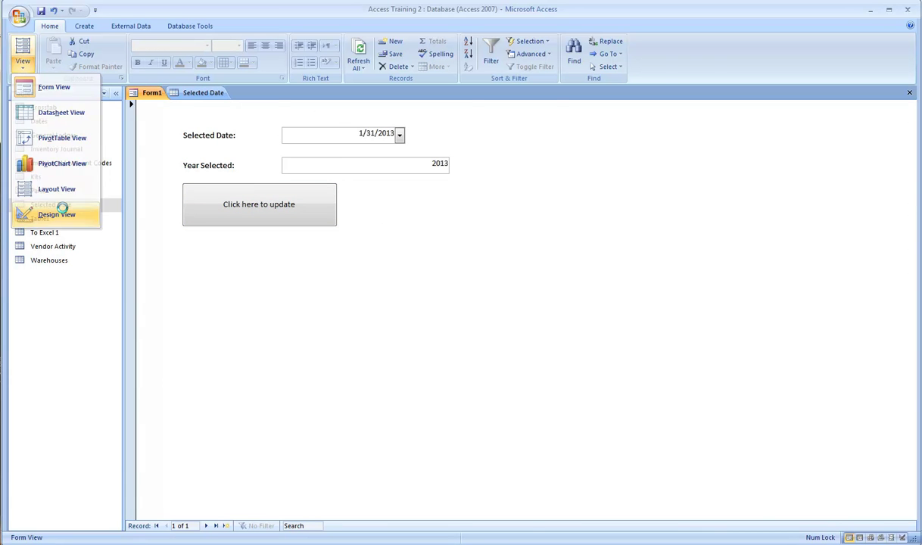
# Review the Refresh statement in the combo box's After Update event procedure.
pyautogui.click(61, 213)
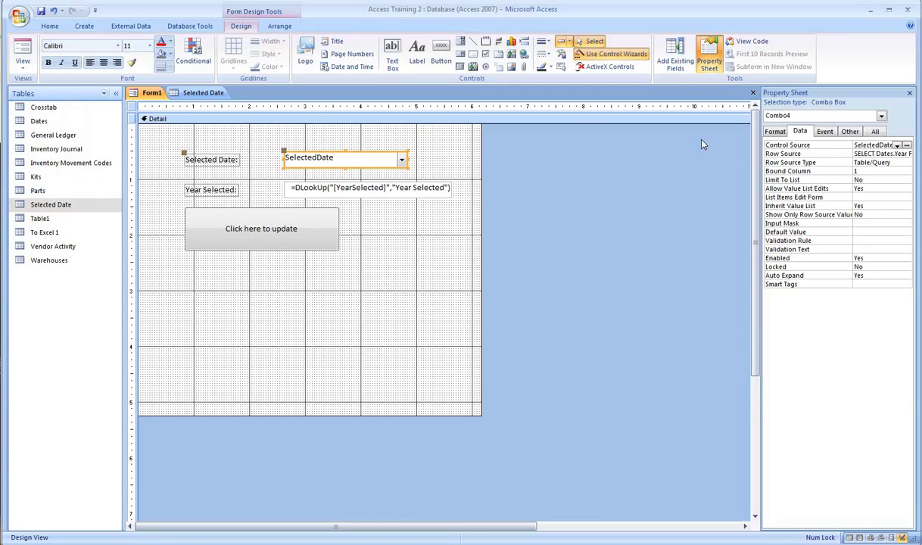
pyautogui.click(821, 132)
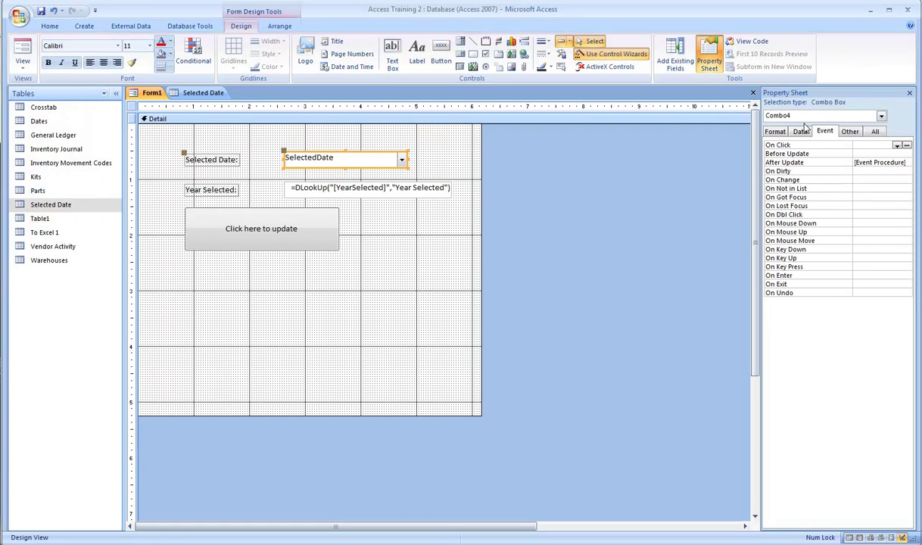
pyautogui.rightClick(882, 162)
pyautogui.press('Escape')
pyautogui.click(906, 162)
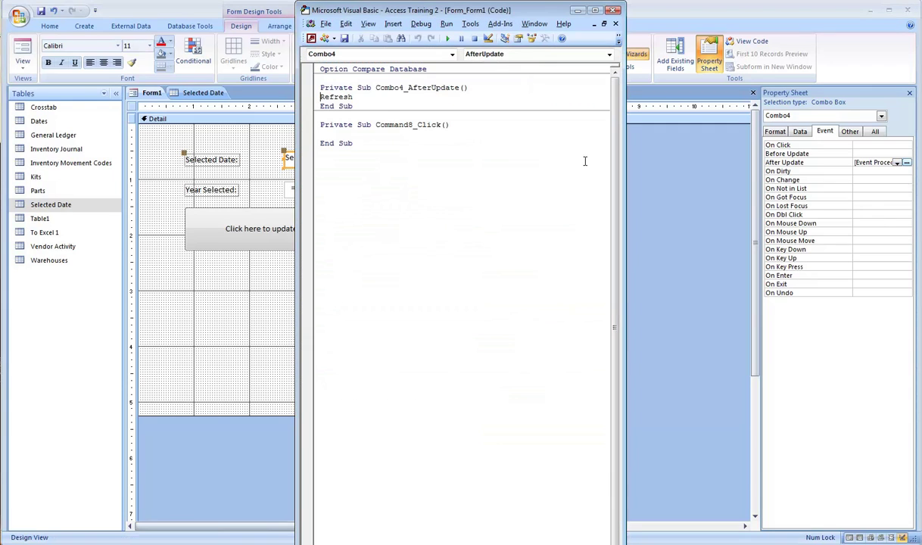
pyautogui.moveTo(366, 96); pyautogui.dragTo(308, 96)
pyautogui.click(359, 99)
pyautogui.click(579, 10)
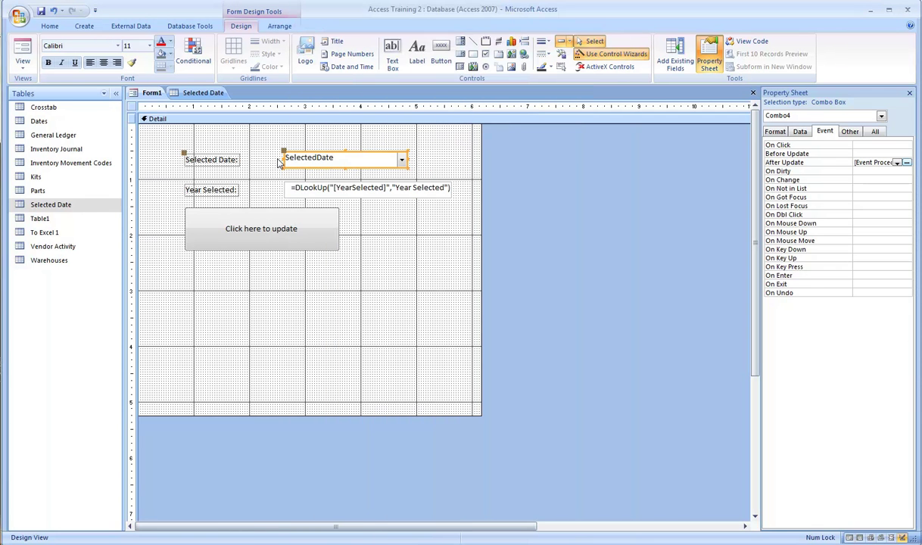
# Pick 4/30/2013 in Form View and verify the Selected Date table stores it.
pyautogui.click(23, 49)
pyautogui.click(400, 134)
pyautogui.click(335, 227)
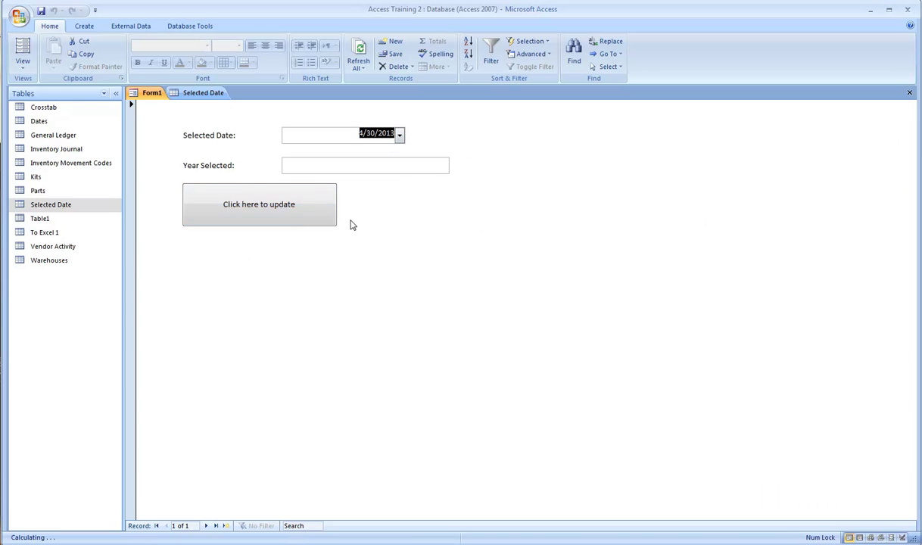
pyautogui.click(198, 92)
pyautogui.click(149, 94)
pyautogui.click(23, 65)
pyautogui.click(61, 214)
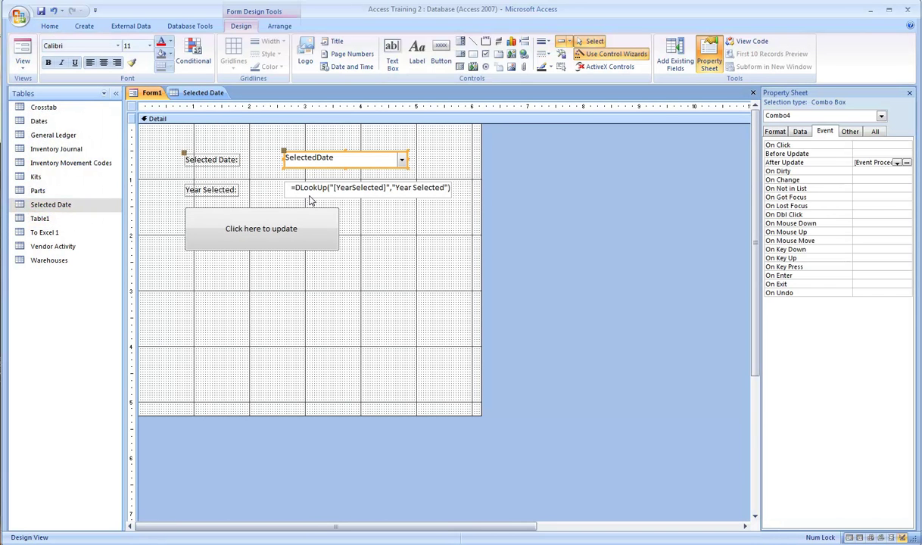
pyautogui.click(199, 94)
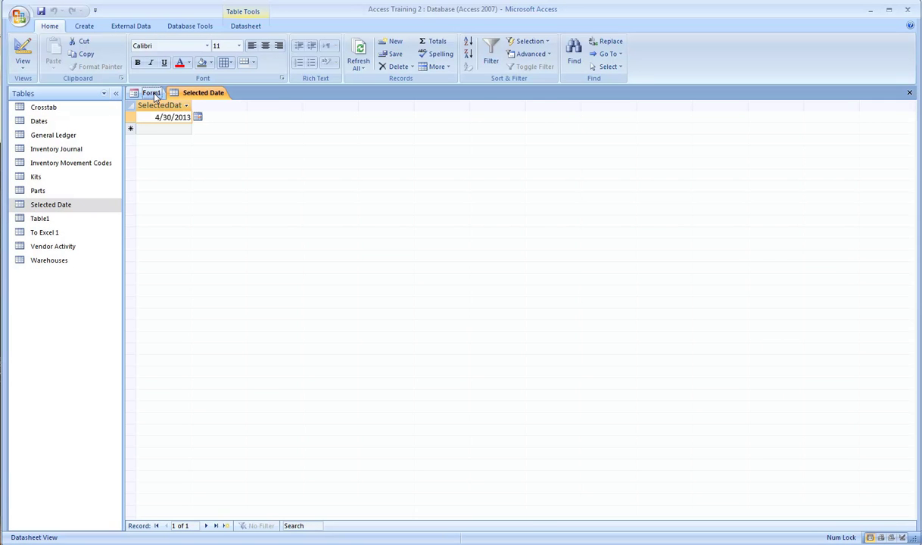
pyautogui.click(152, 93)
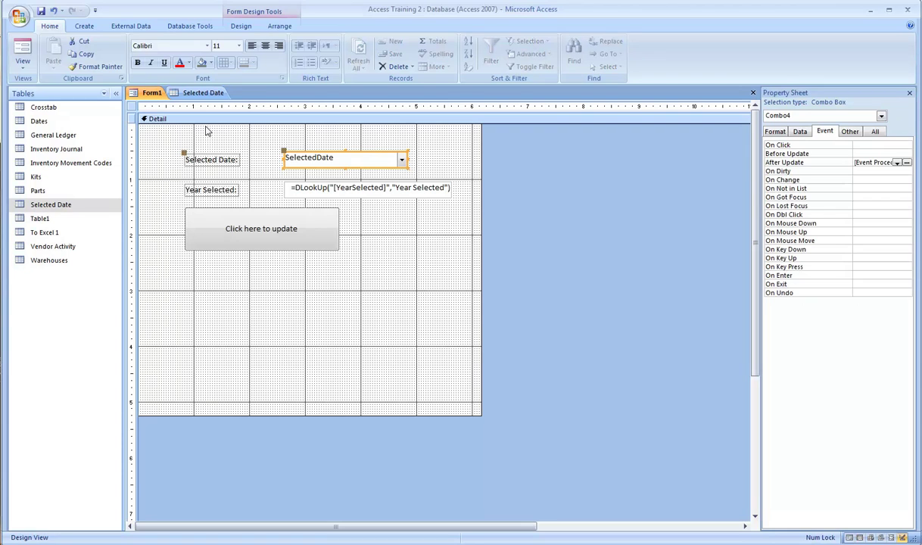
# Open the Year Selected query in Design View and widen its columns to read the YearSelected and MonthSelected DatePart expressions.
pyautogui.click(352, 188)
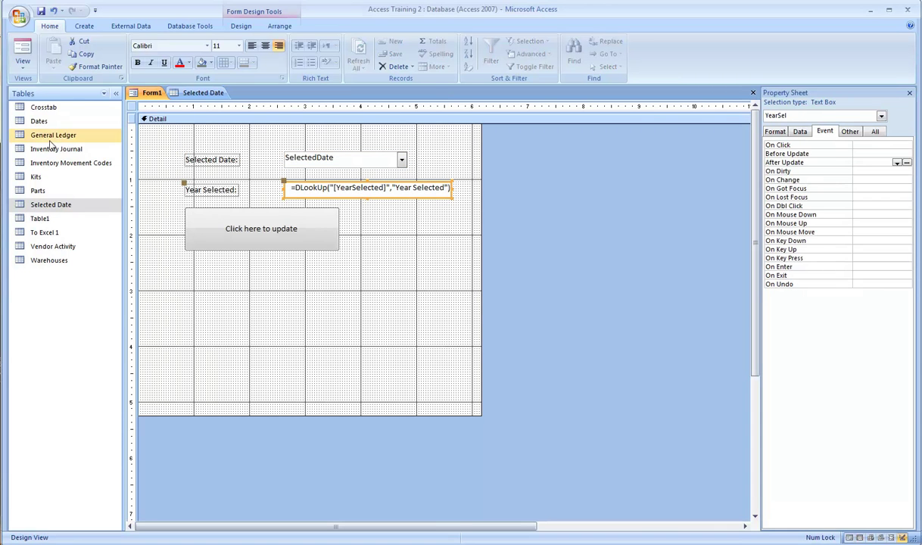
pyautogui.click(56, 93)
pyautogui.click(52, 220)
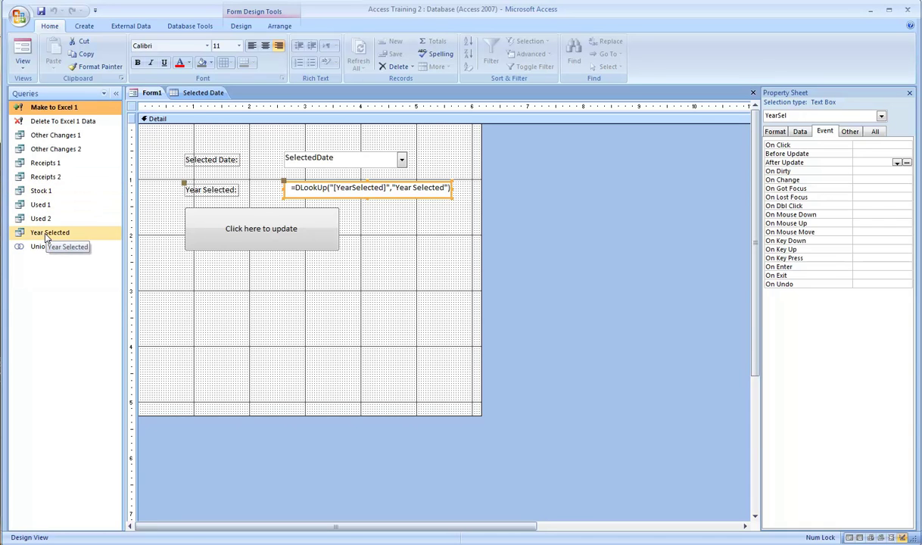
pyautogui.doubleClick(45, 235)
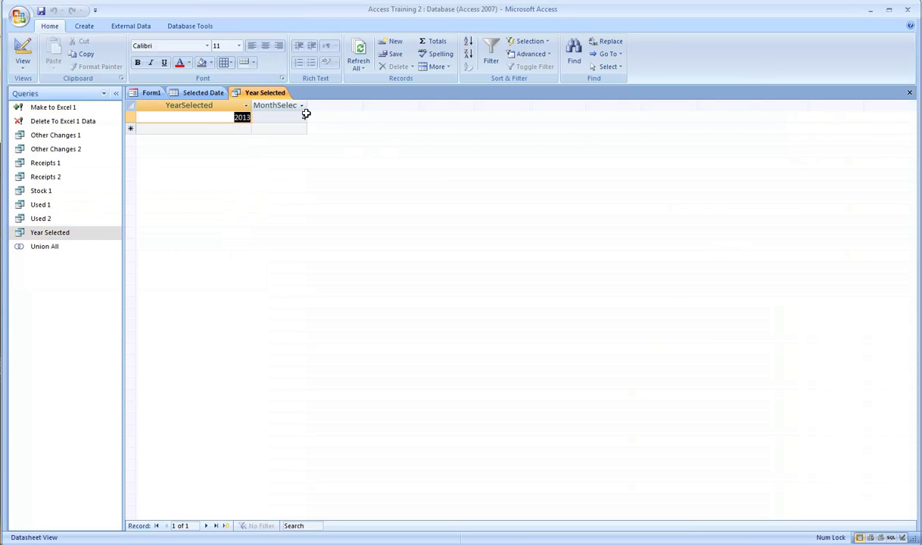
pyautogui.click(23, 56)
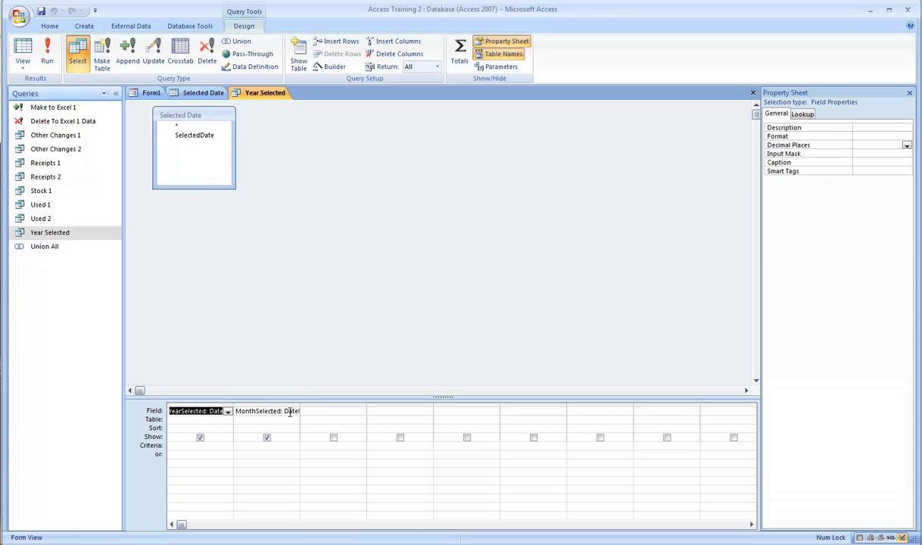
pyautogui.moveTo(300, 403); pyautogui.dragTo(461, 405)
pyautogui.moveTo(233, 407); pyautogui.dragTo(395, 407)
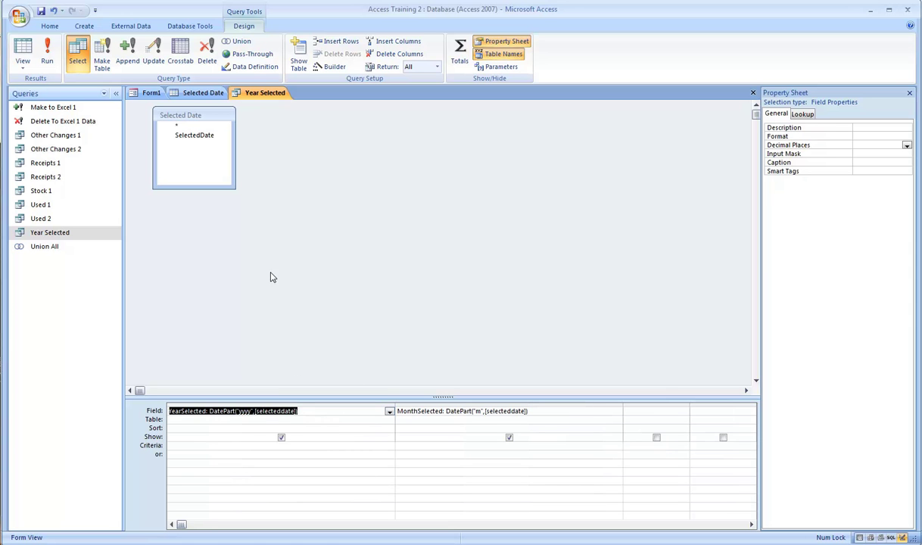
pyautogui.click(150, 93)
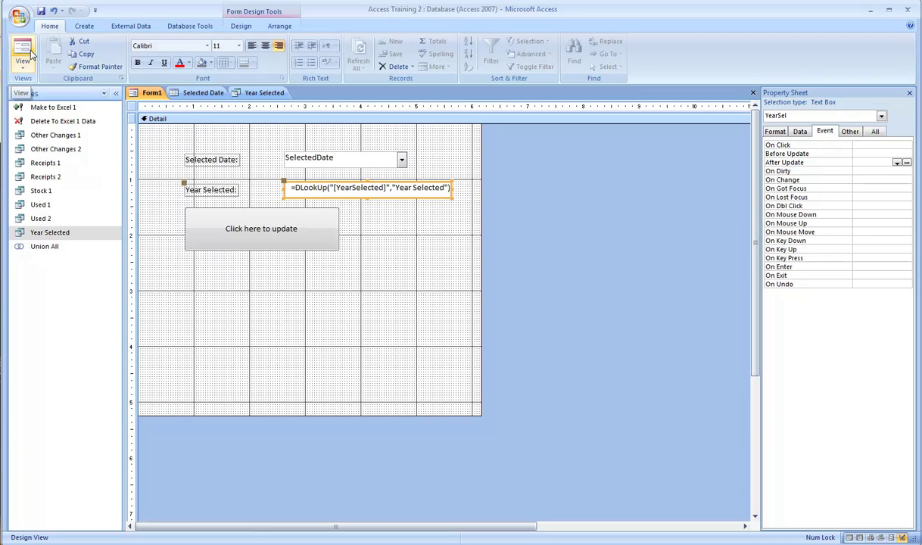
# Inspect the query behind the SelectedDate box's Row Source, then close it.
pyautogui.click(328, 161)
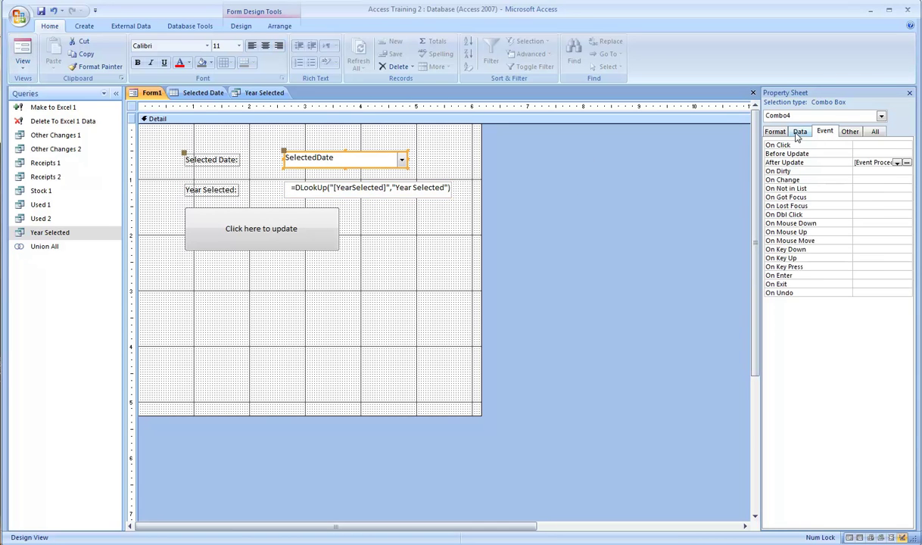
pyautogui.click(798, 132)
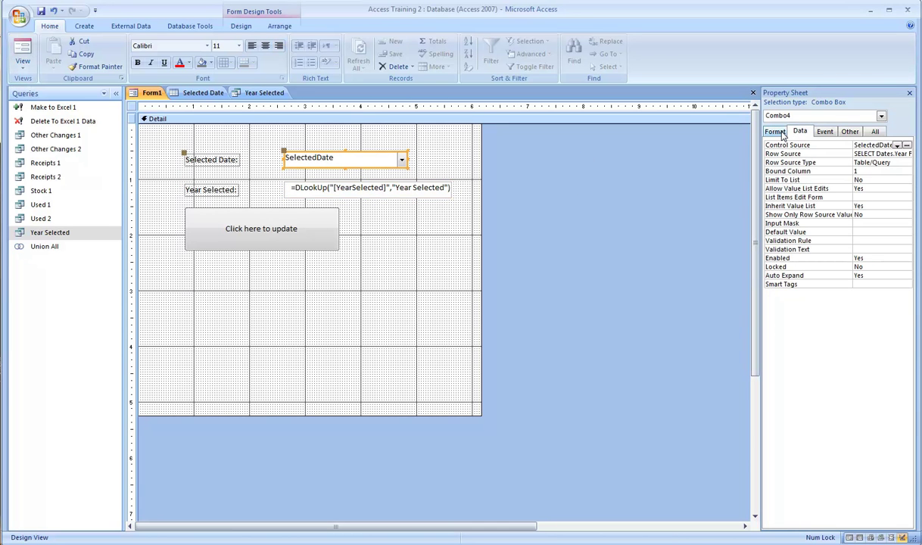
pyautogui.click(877, 154)
pyautogui.click(907, 154)
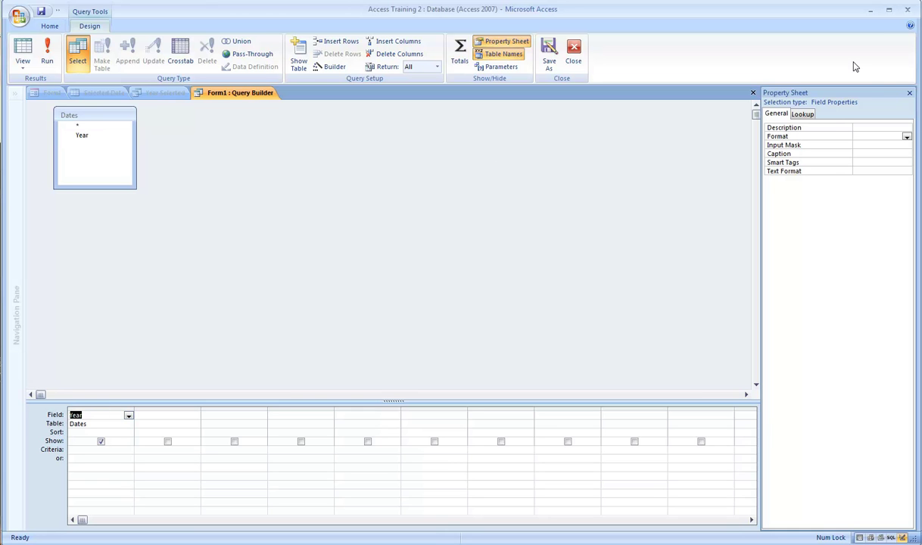
pyautogui.click(909, 94)
pyautogui.click(908, 91)
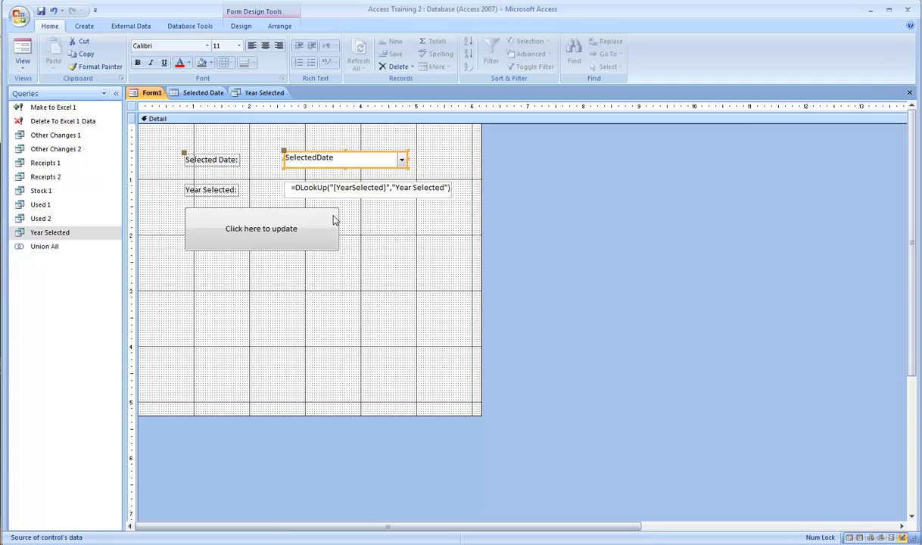
# In Form View, choose 11/30/2012, run the update, then return Form1 to Design View.
pyautogui.click(23, 52)
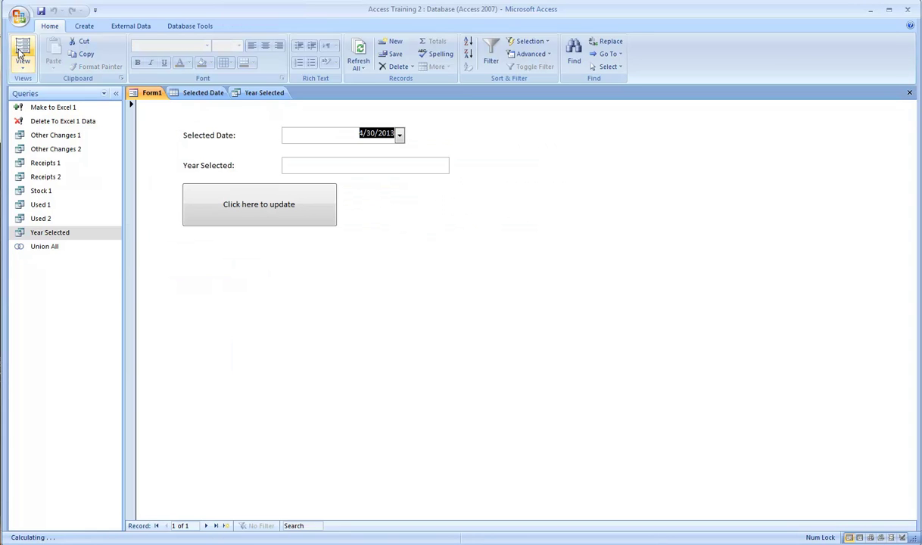
pyautogui.click(400, 135)
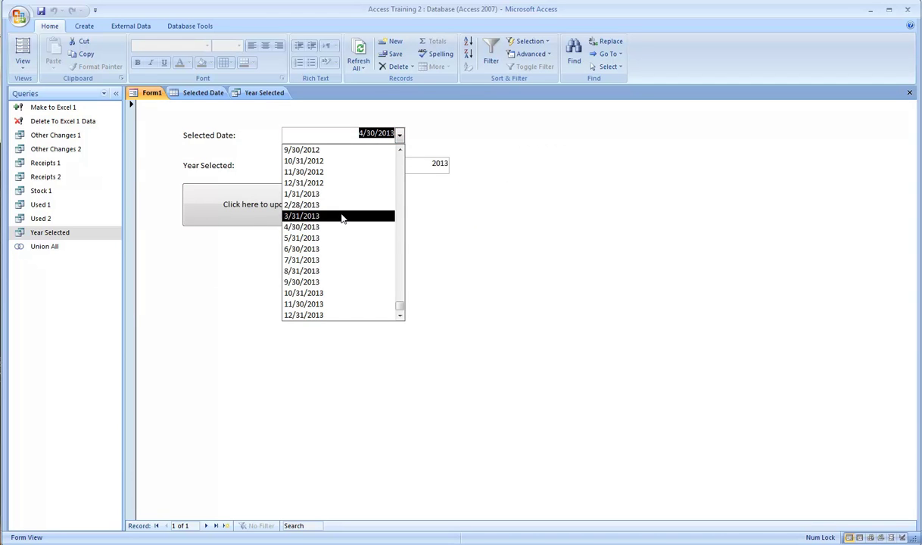
pyautogui.click(341, 171)
pyautogui.click(280, 204)
pyautogui.click(453, 218)
pyautogui.click(23, 67)
pyautogui.click(53, 214)
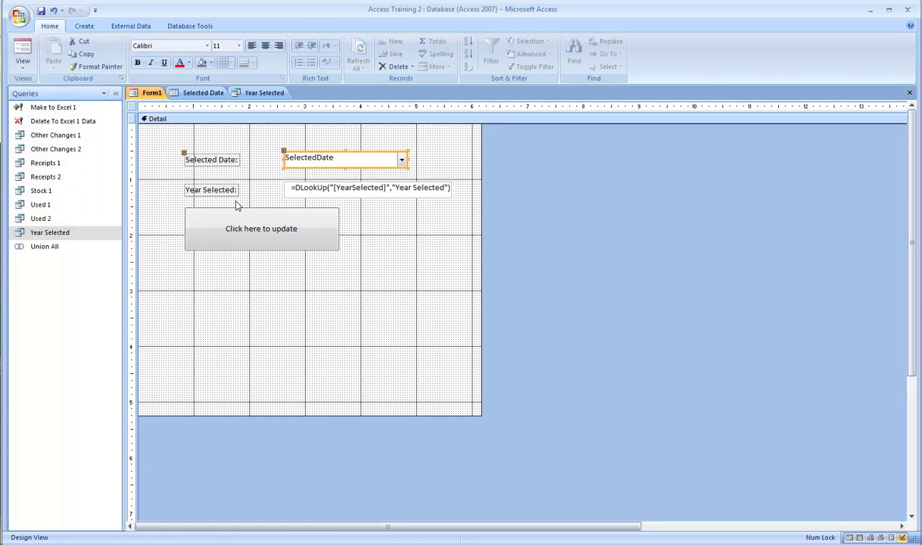
# Open Macro1 in Design View from the navigation pane's macro list.
pyautogui.click(41, 92)
pyautogui.click(38, 249)
pyautogui.rightClick(59, 110)
pyautogui.click(93, 126)
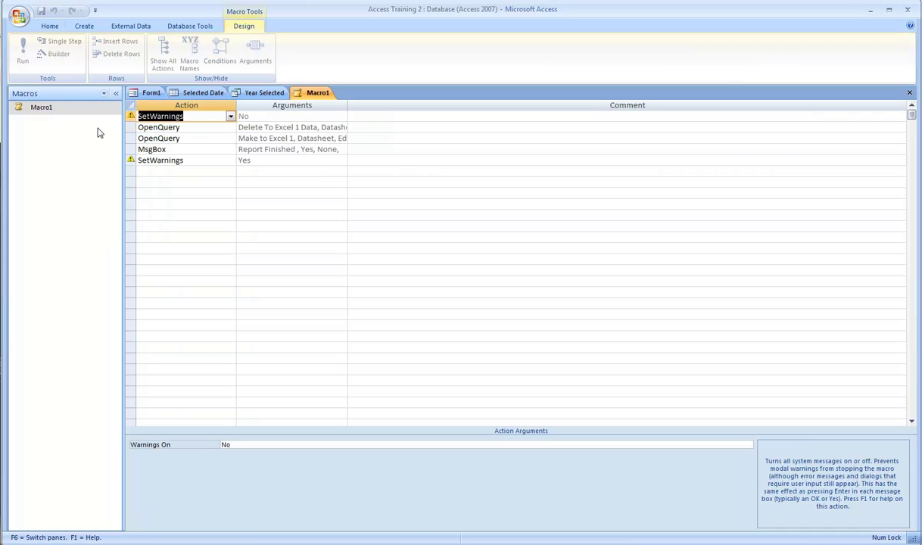
# Review Macro1's OpenQuery steps, including Make to Excel 1, then close Macro1.
pyautogui.click(249, 129)
pyautogui.click(253, 139)
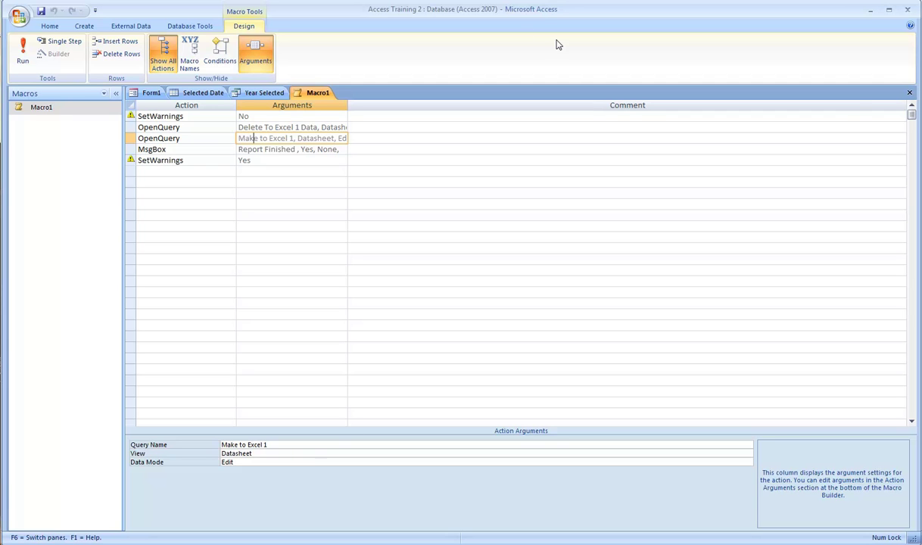
pyautogui.click(909, 92)
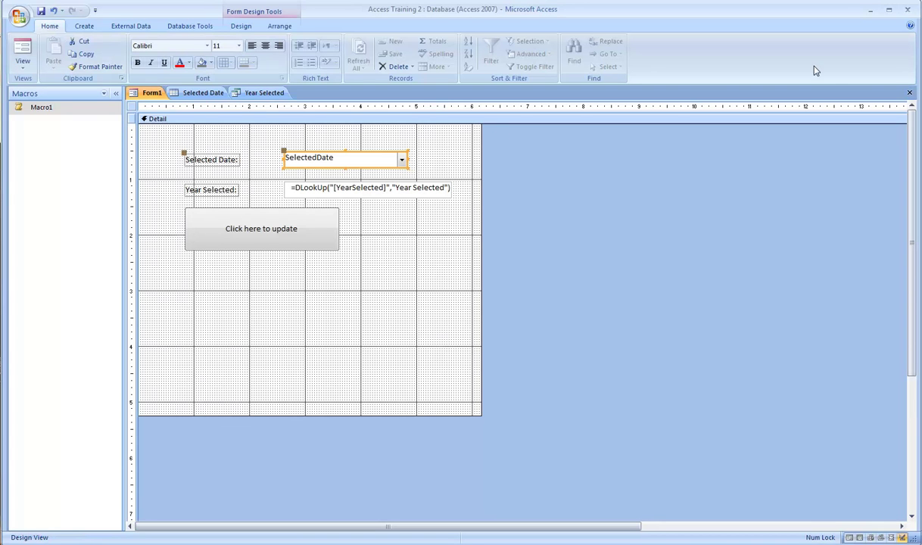
# Close Form1 saving its design changes, and show the Selected Date table.
pyautogui.click(909, 92)
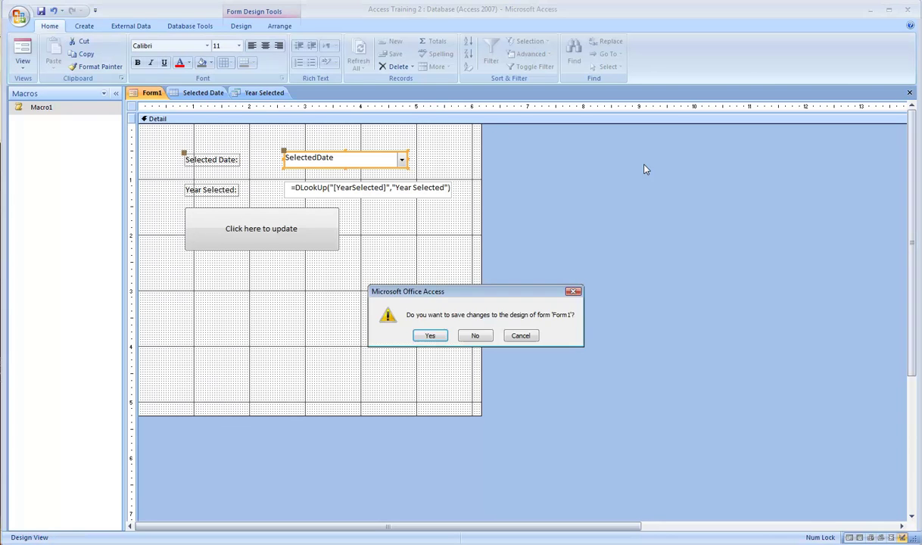
pyautogui.click(433, 337)
pyautogui.click(160, 92)
# Review the refreshed Data and Summary sheets for 11/30/2012.
pyautogui.click(49, 93)
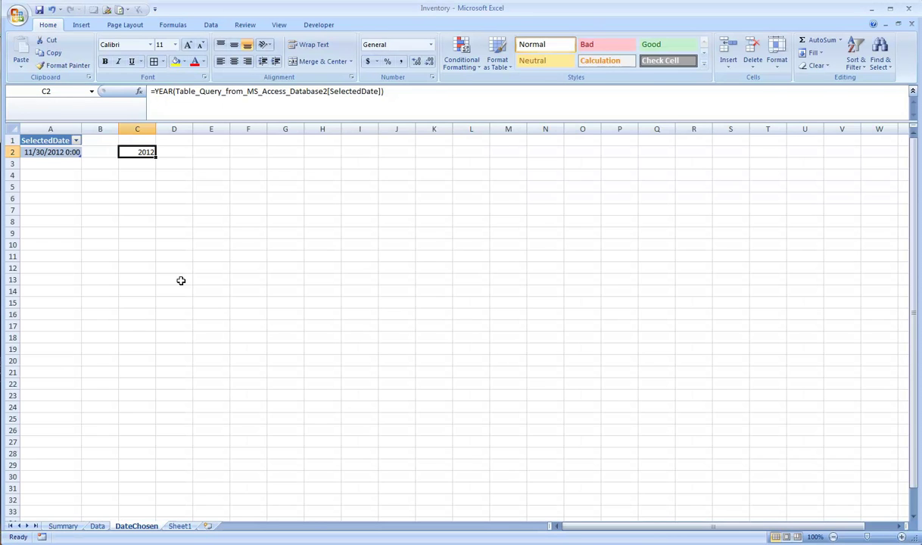
pyautogui.click(97, 525)
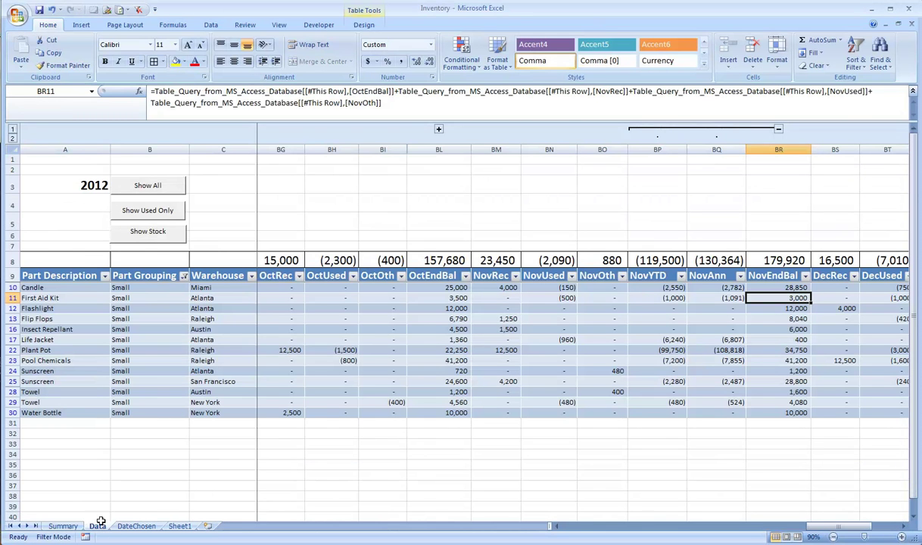
pyautogui.click(281, 329)
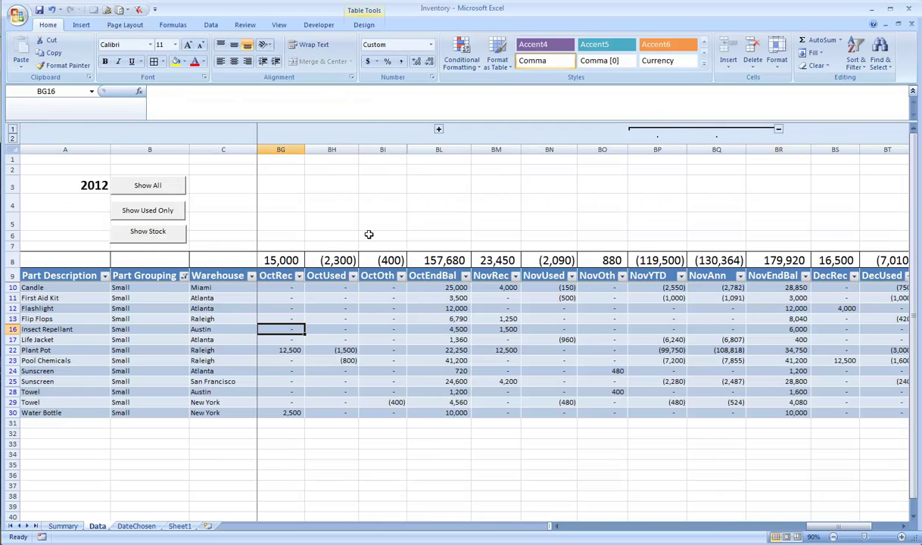
pyautogui.click(76, 526)
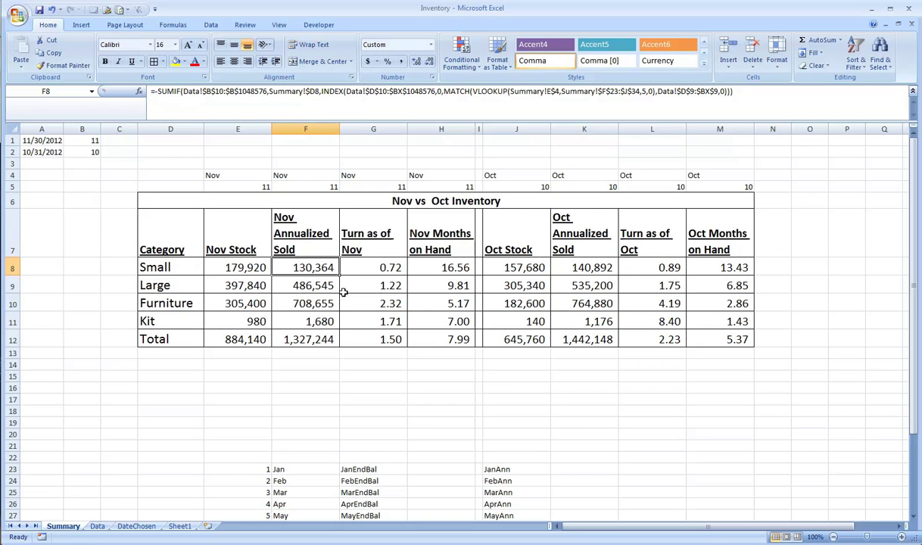
pyautogui.click(97, 526)
pyautogui.moveTo(418, 335); pyautogui.dragTo(318, 316)
pyautogui.click(374, 303)
# Show only the monthly Used columns, JanUsed through DecUsed, on the Data sheet.
pyautogui.click(127, 209)
pyautogui.click(465, 319)
pyautogui.moveTo(464, 318); pyautogui.dragTo(30, 289)
# View the ShowUsed macro's VBA code from the Developer tab's Macros list, then close the editor.
pyautogui.rightClick(138, 211)
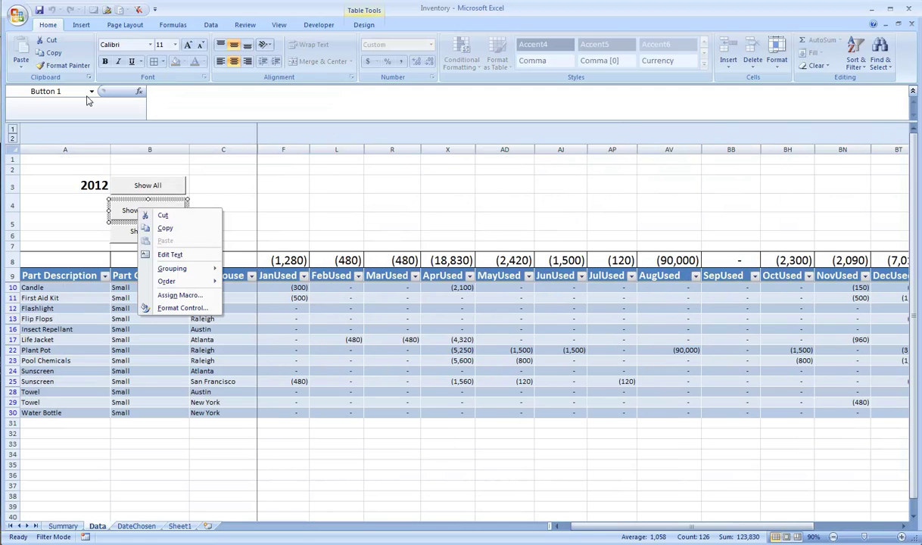
pyautogui.click(313, 25)
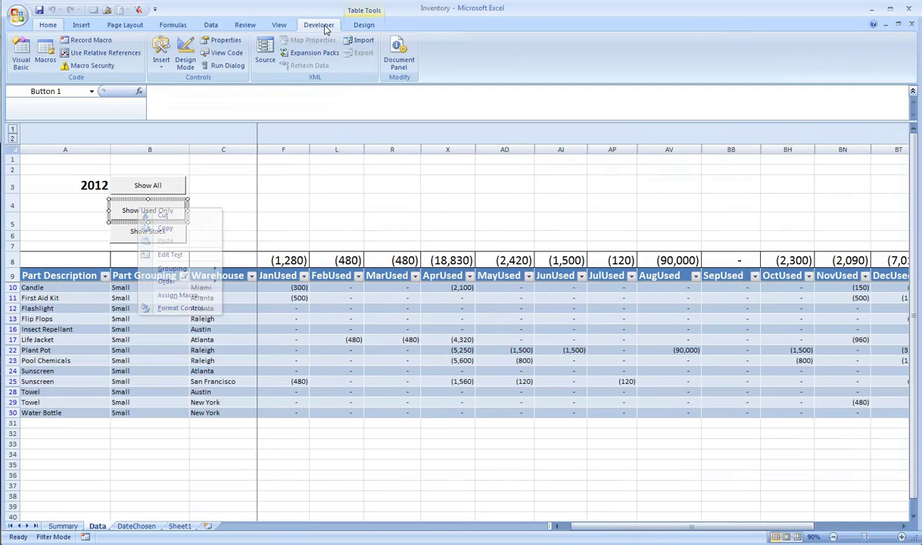
pyautogui.click(44, 56)
pyautogui.click(392, 221)
pyautogui.click(394, 228)
pyautogui.click(532, 237)
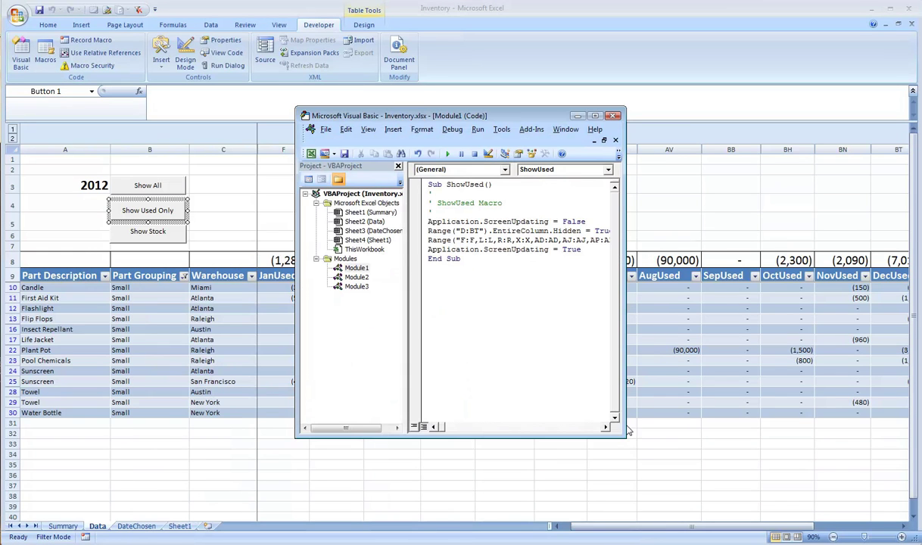
pyautogui.moveTo(623, 434); pyautogui.dragTo(912, 457)
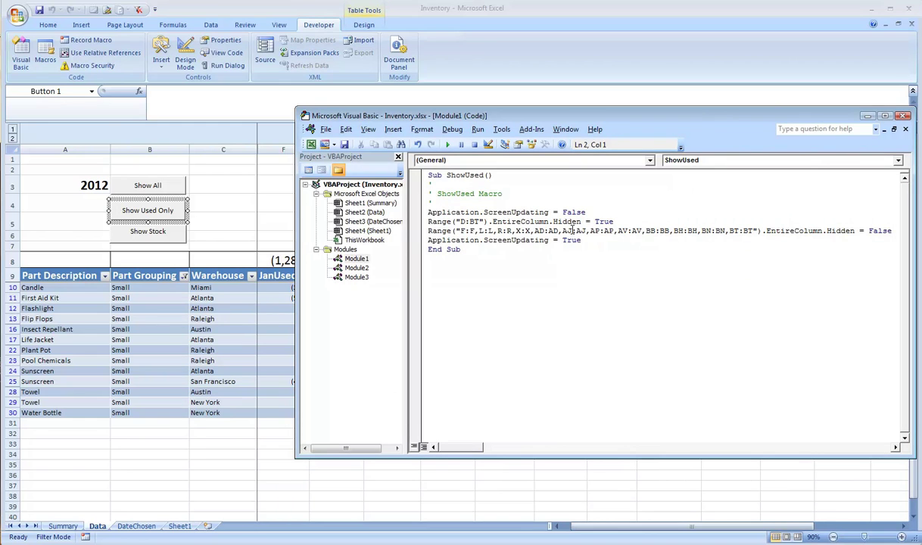
pyautogui.click(904, 116)
# Show only the monthly end-balance columns and check the MarEndBal formula in V17.
pyautogui.click(336, 202)
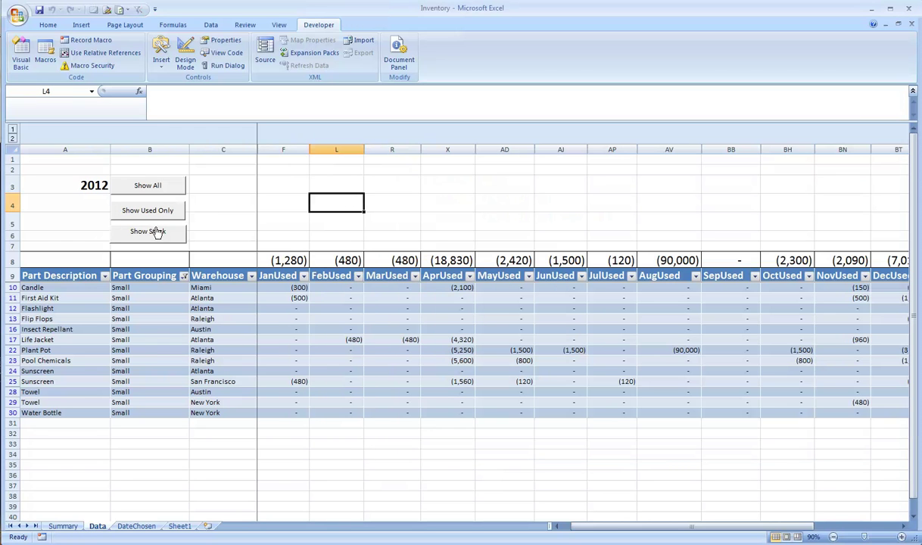
pyautogui.click(154, 232)
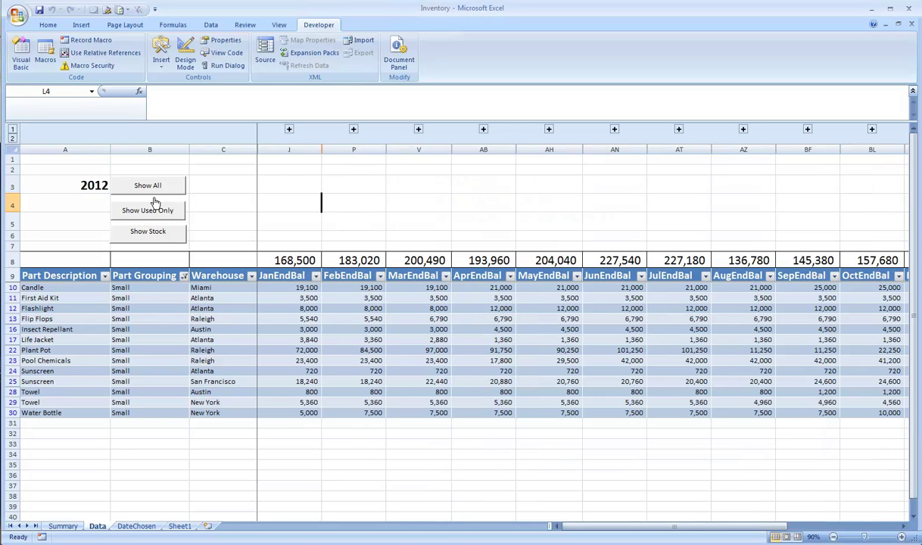
pyautogui.click(75, 526)
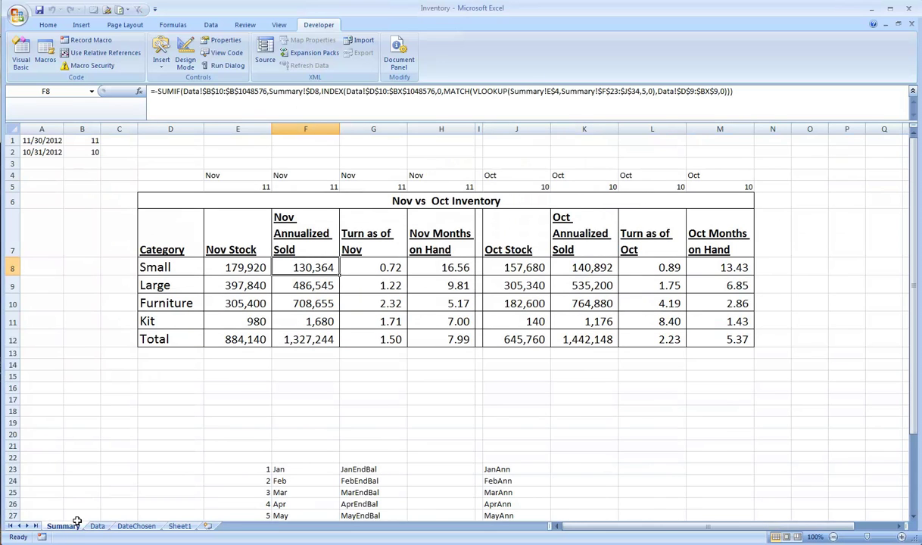
pyautogui.click(98, 526)
pyautogui.click(126, 526)
pyautogui.click(99, 525)
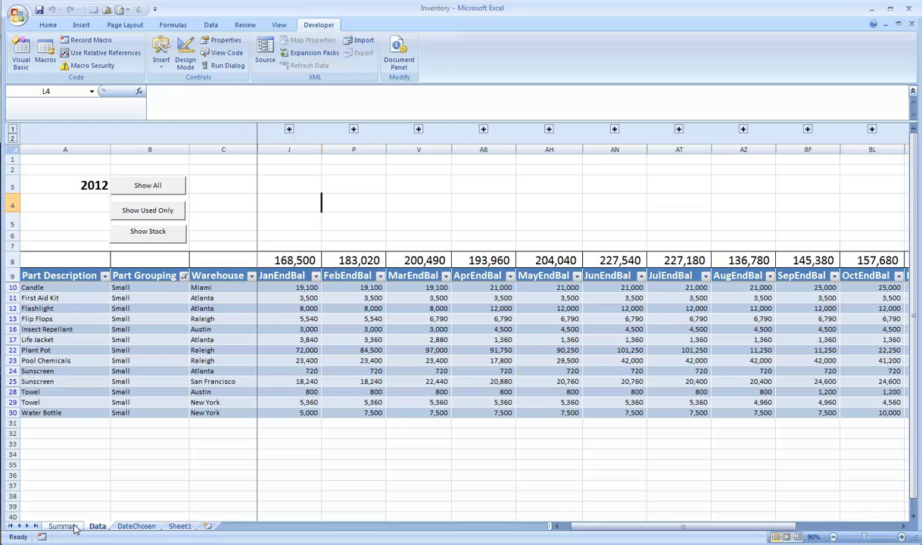
pyautogui.click(162, 340)
pyautogui.click(405, 340)
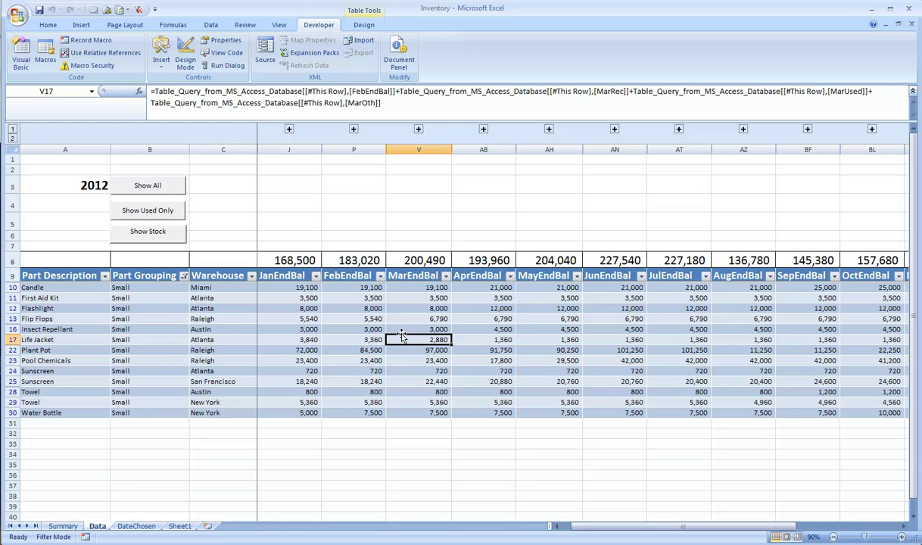